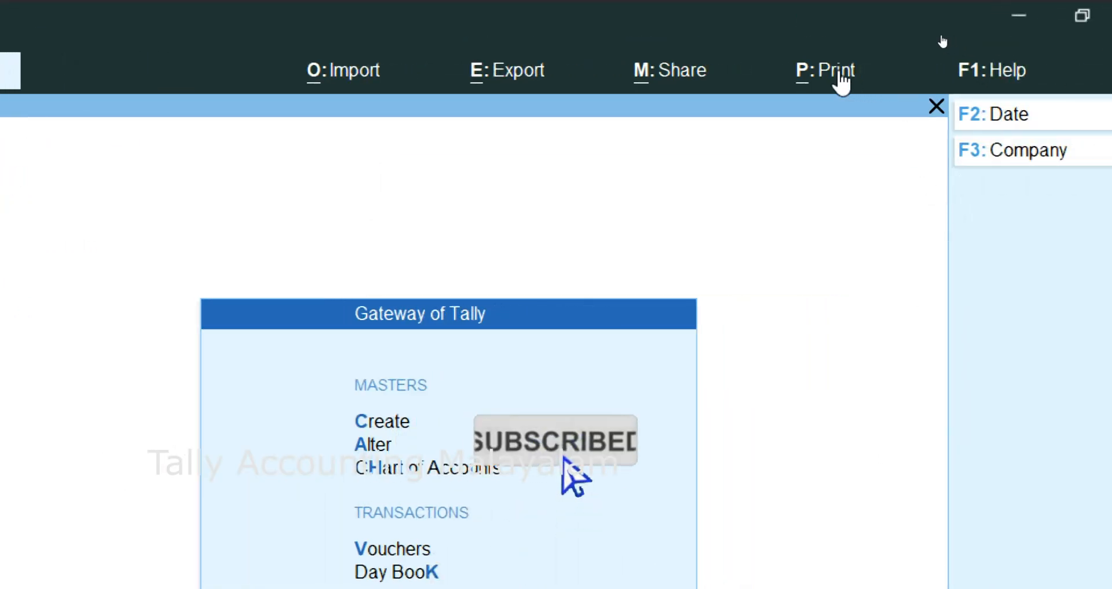
# - Open the general print configuration and expand the list to show all of its settings
pyautogui.click(844, 82)
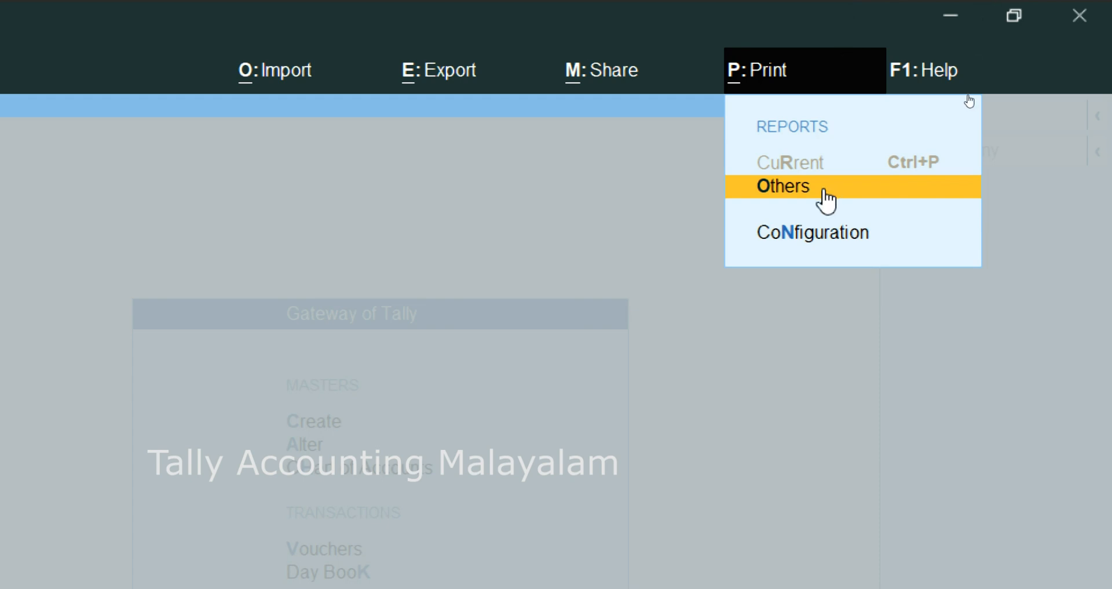
pyautogui.click(798, 247)
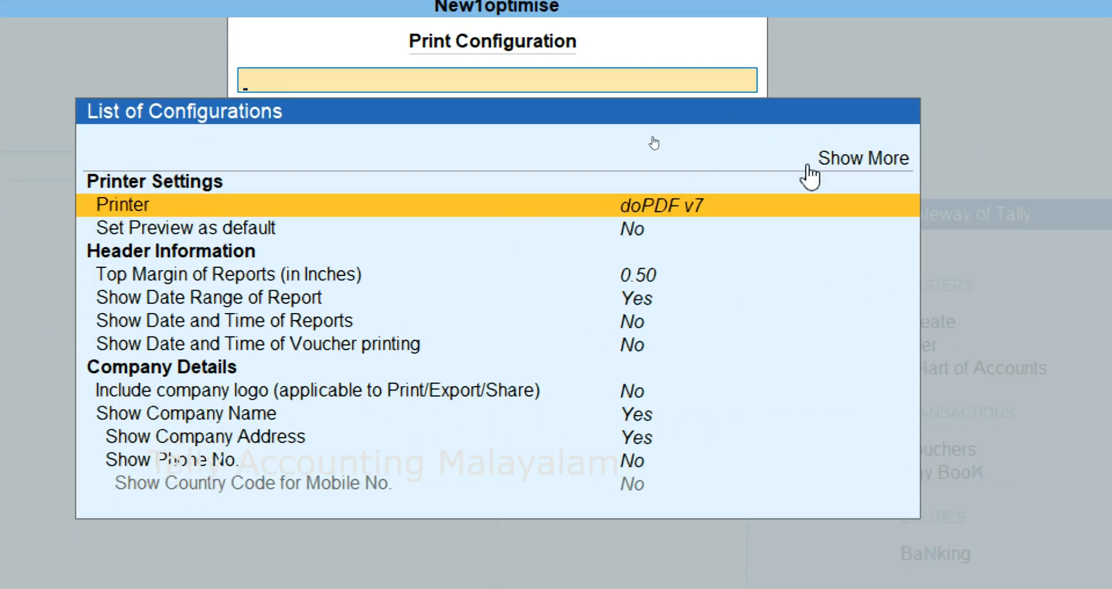
pyautogui.click(857, 166)
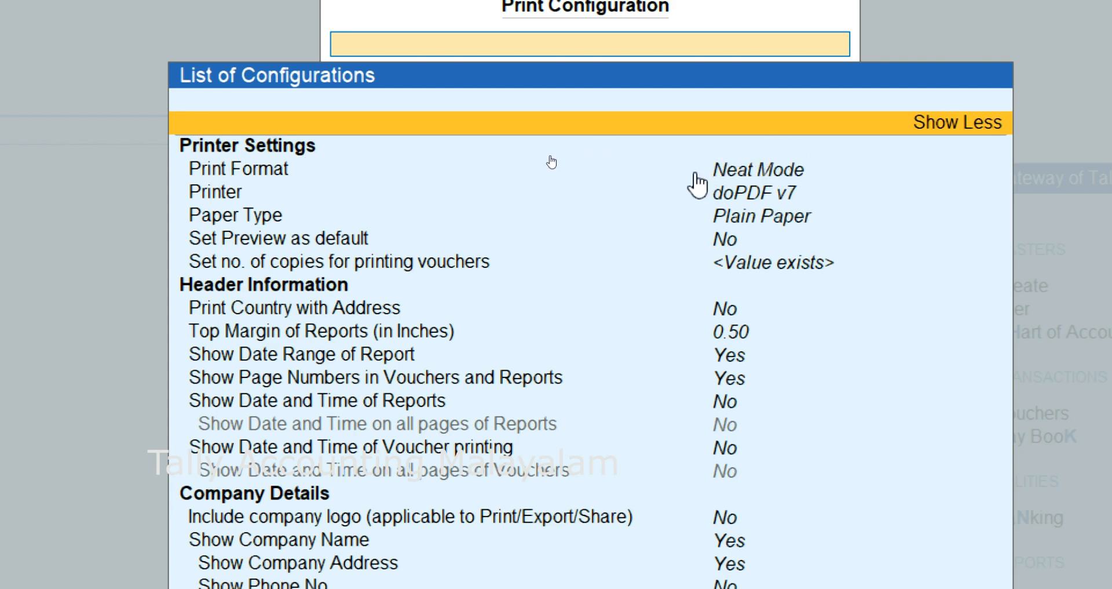
# - Set the Print Format to Neat Mode in the printer settings
pyautogui.click(788, 171)
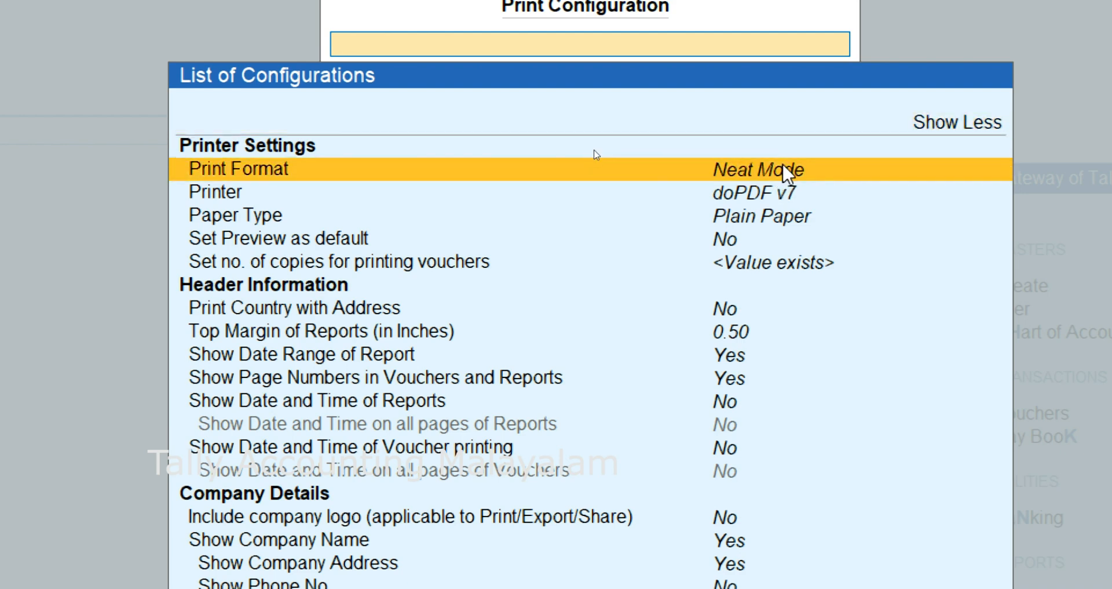
pyautogui.click(784, 168)
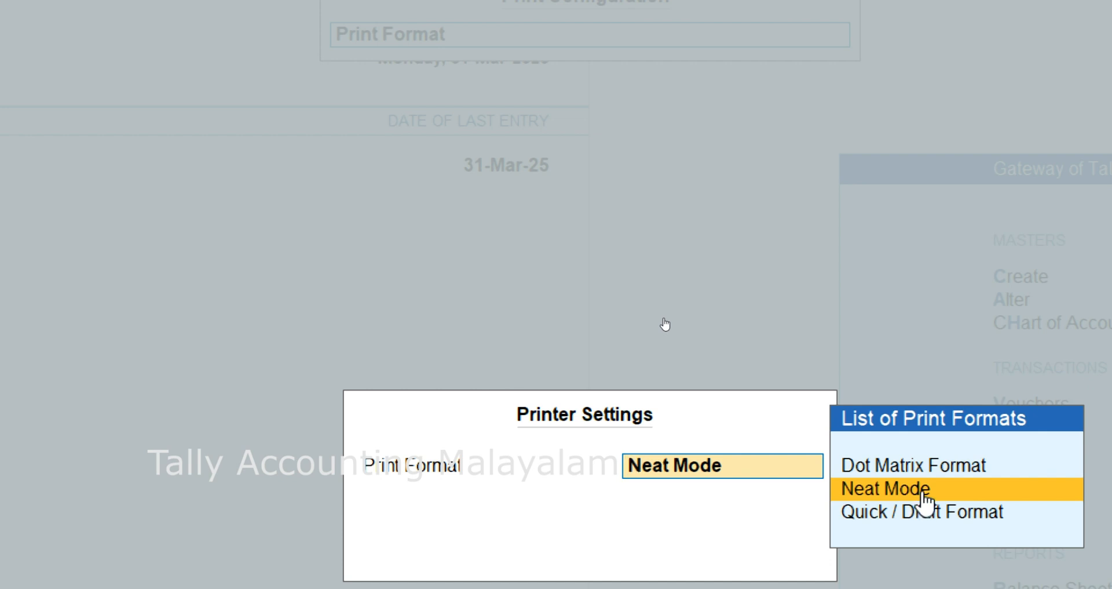
pyautogui.press('BackSpace')
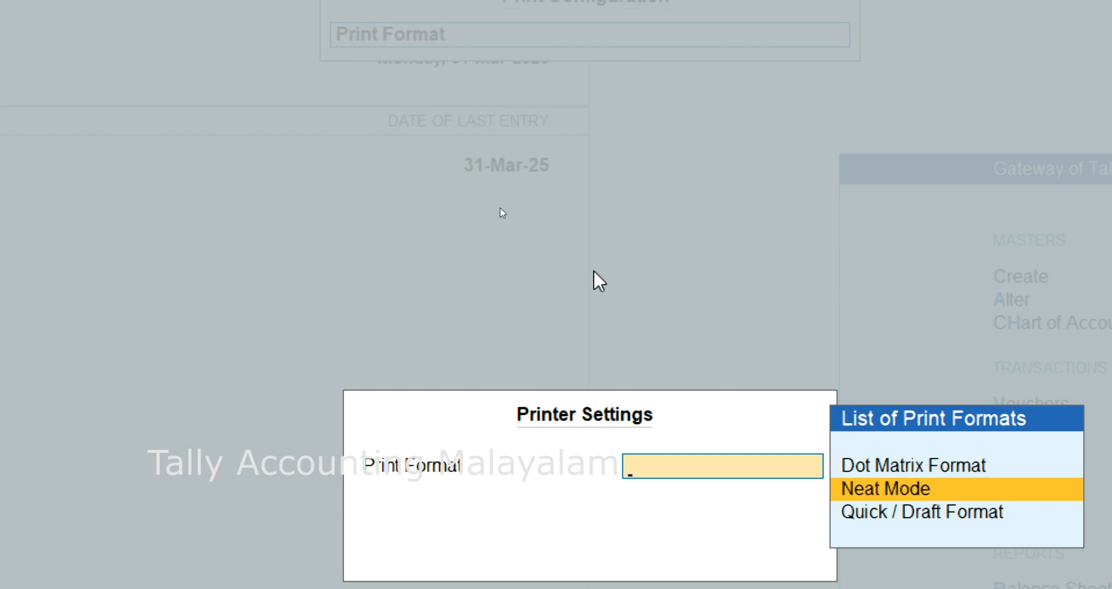
pyautogui.press('Return')
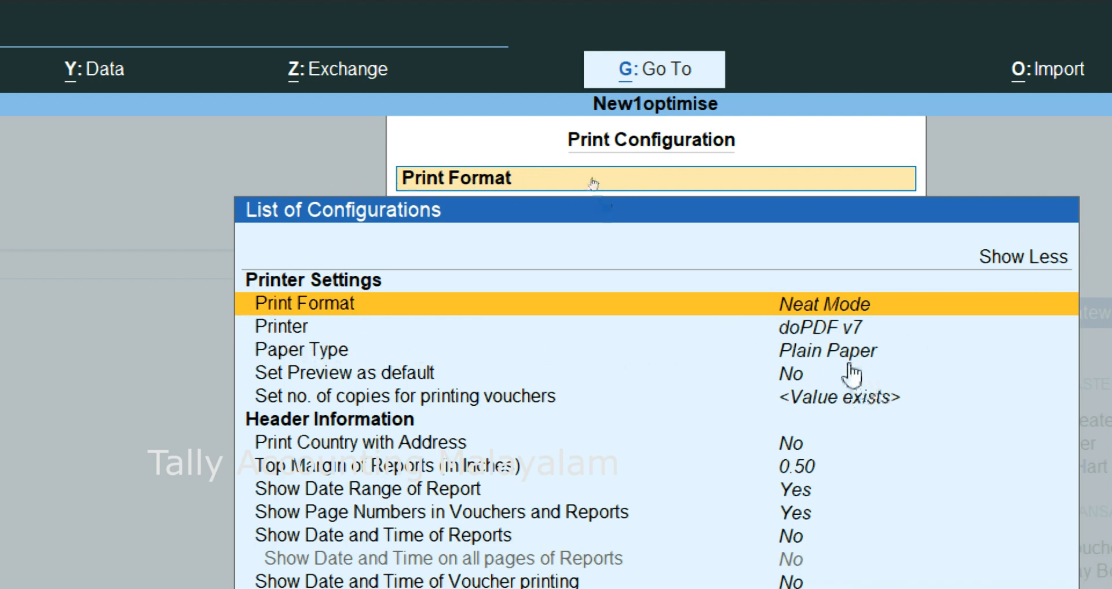
# - Go through the paper type, default preview and voucher copies settings, on to the Header Information section
pyautogui.click(846, 349)
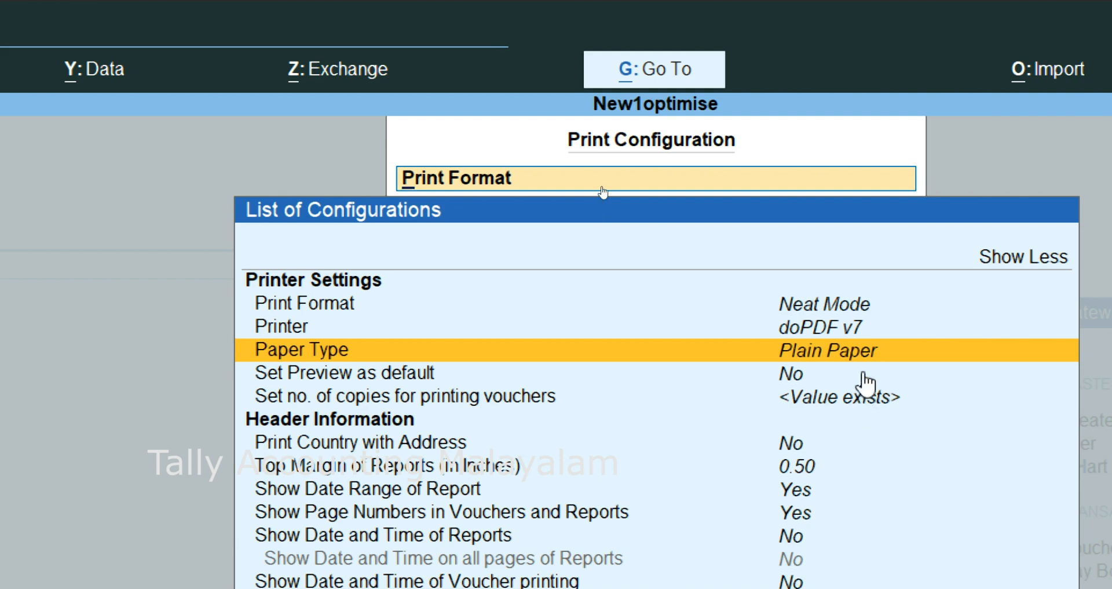
pyautogui.click(802, 378)
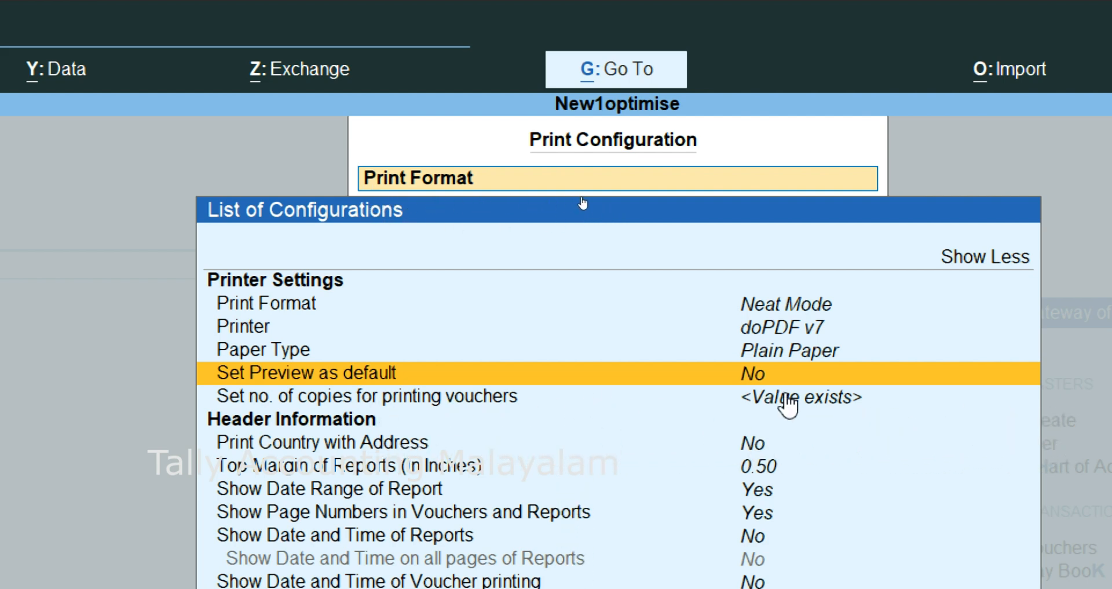
pyautogui.press('Down')
pyautogui.press('Return')
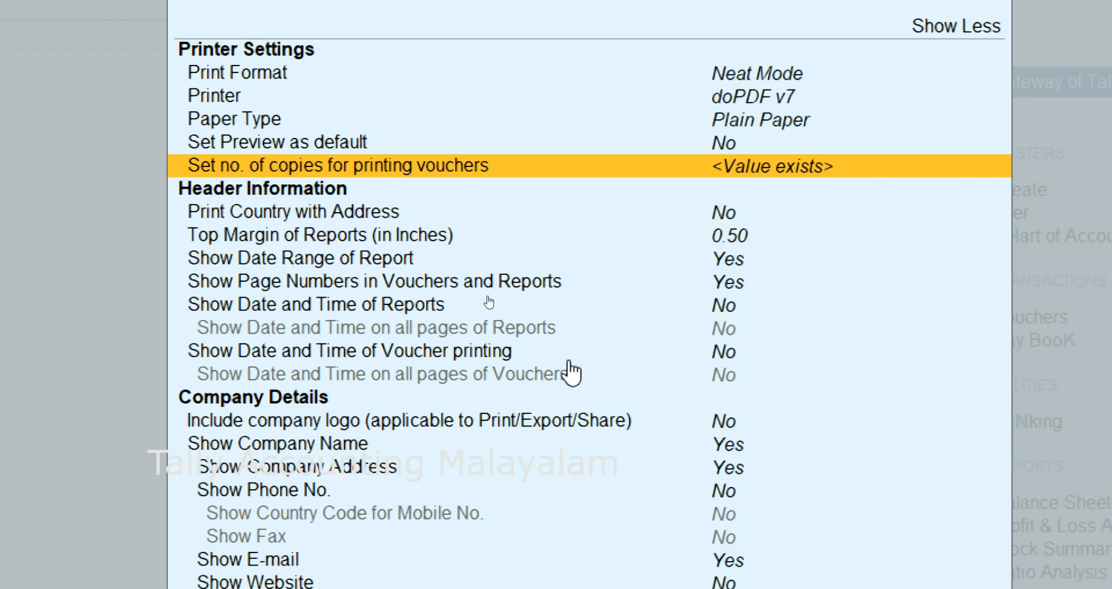
pyautogui.press('Down')
pyautogui.press('Down')
pyautogui.press('Down')
pyautogui.press('Down')
pyautogui.press('Down')
pyautogui.press('Down')
pyautogui.press('Down')
pyautogui.press('Down')
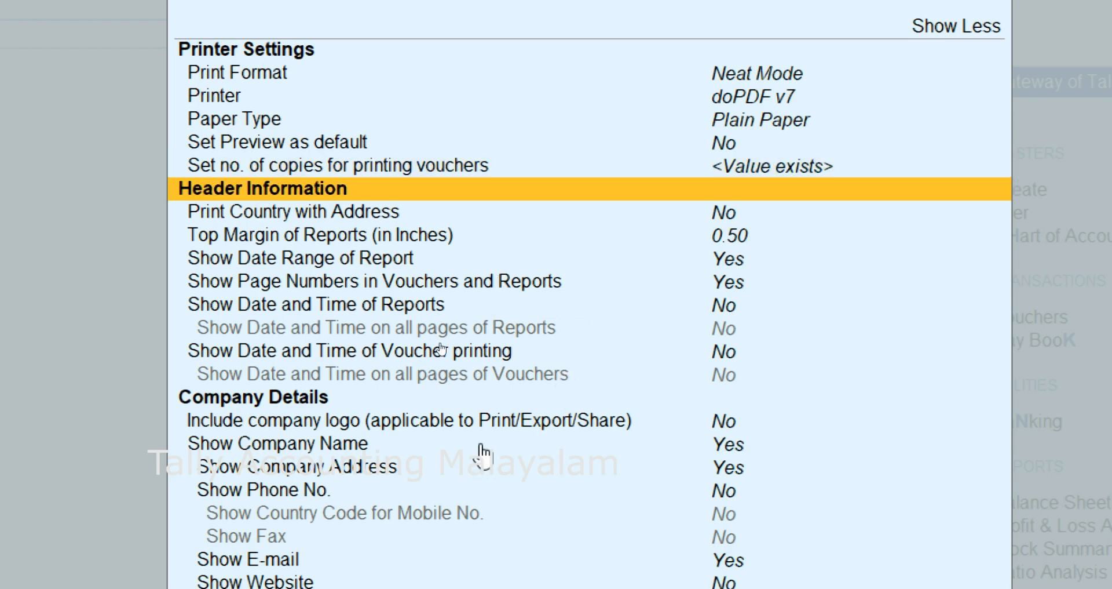
# - Open the Include company logo setting and accept it as No
pyautogui.press('Down')
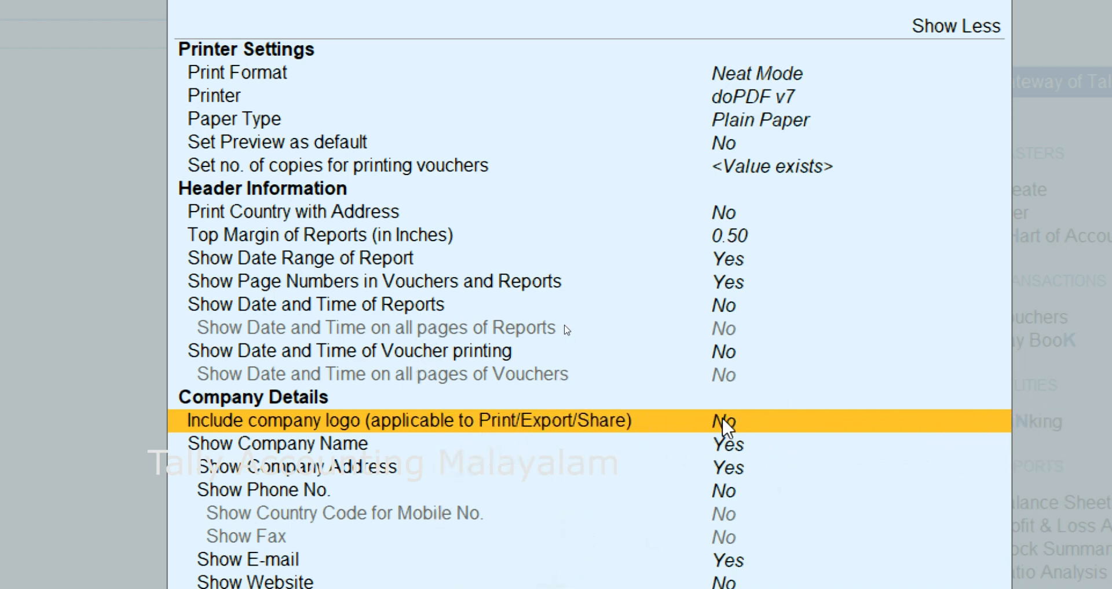
pyautogui.press('Return')
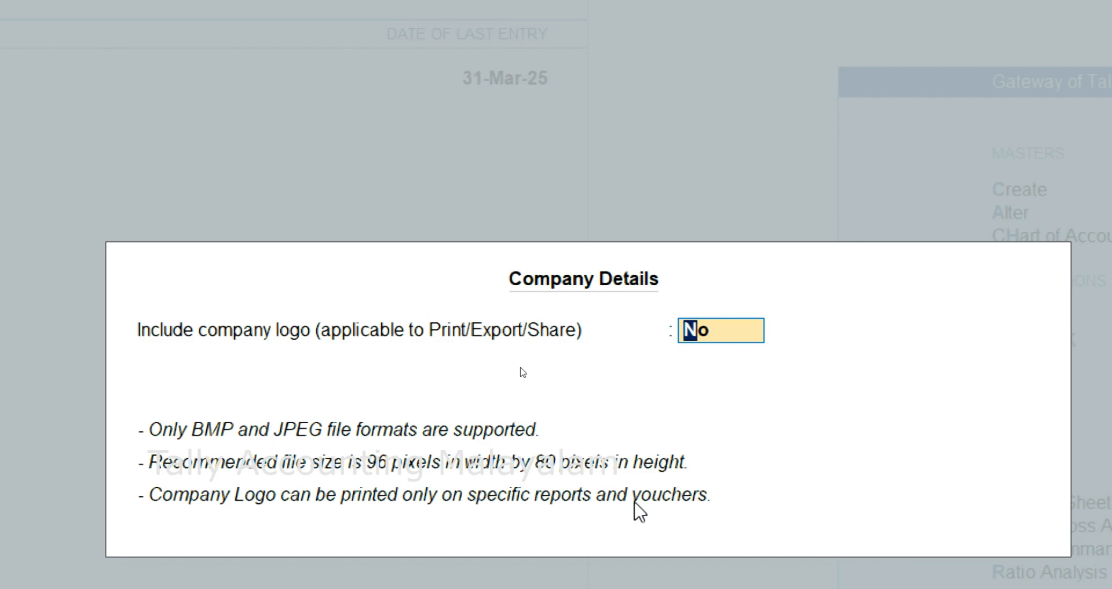
pyautogui.press('Return')
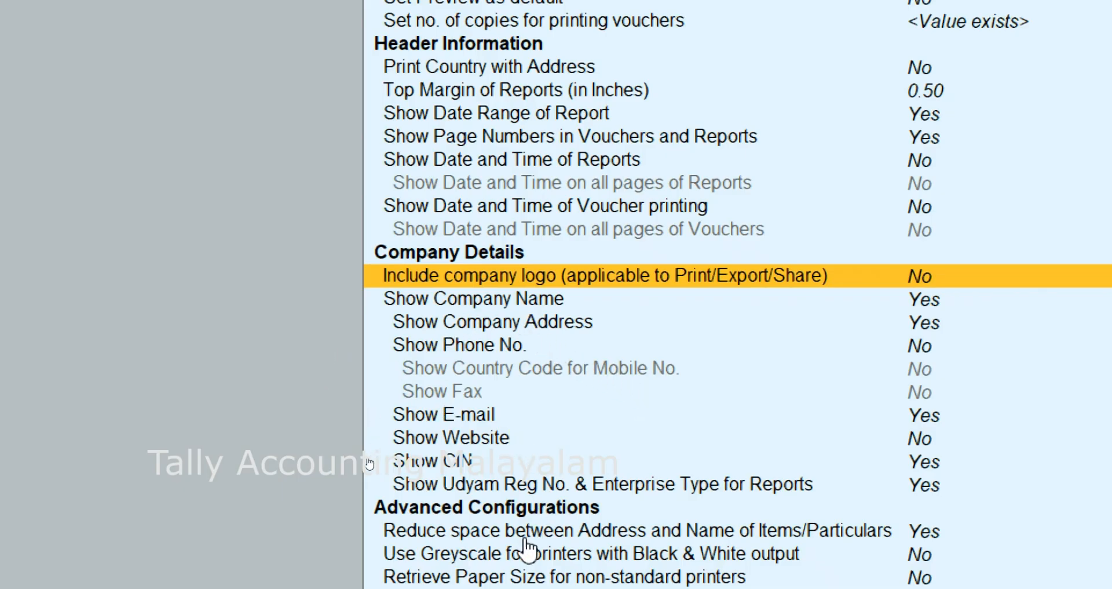
# - Look over the Company Details and Advanced Configurations settings and leave the print configuration
pyautogui.scroll(-2, 527, 550)
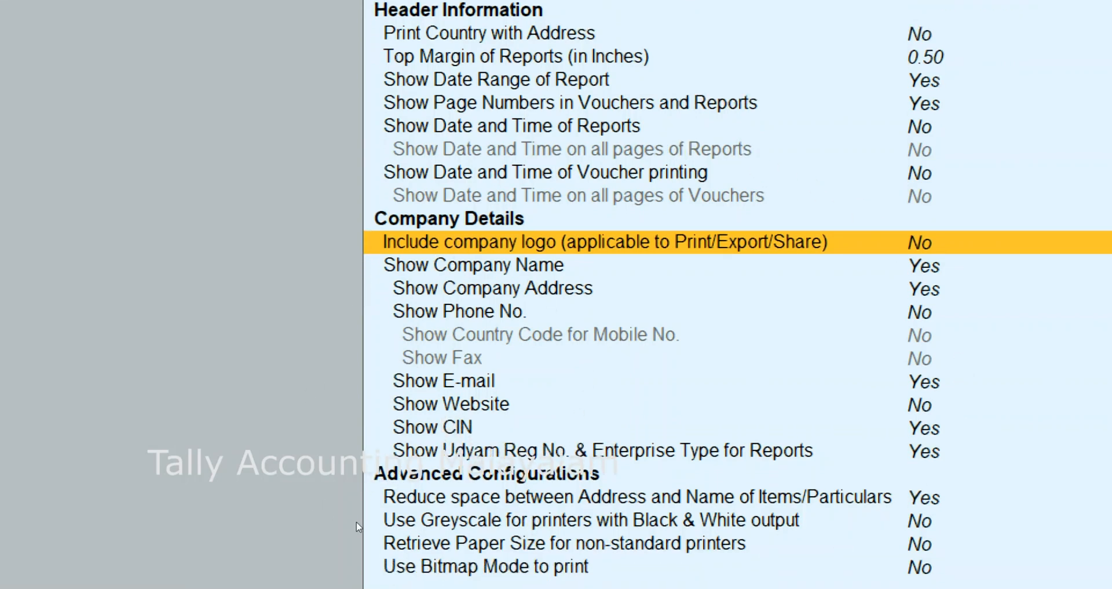
pyautogui.scroll(-2, 794, 442)
pyautogui.scroll(5, 596, 43)
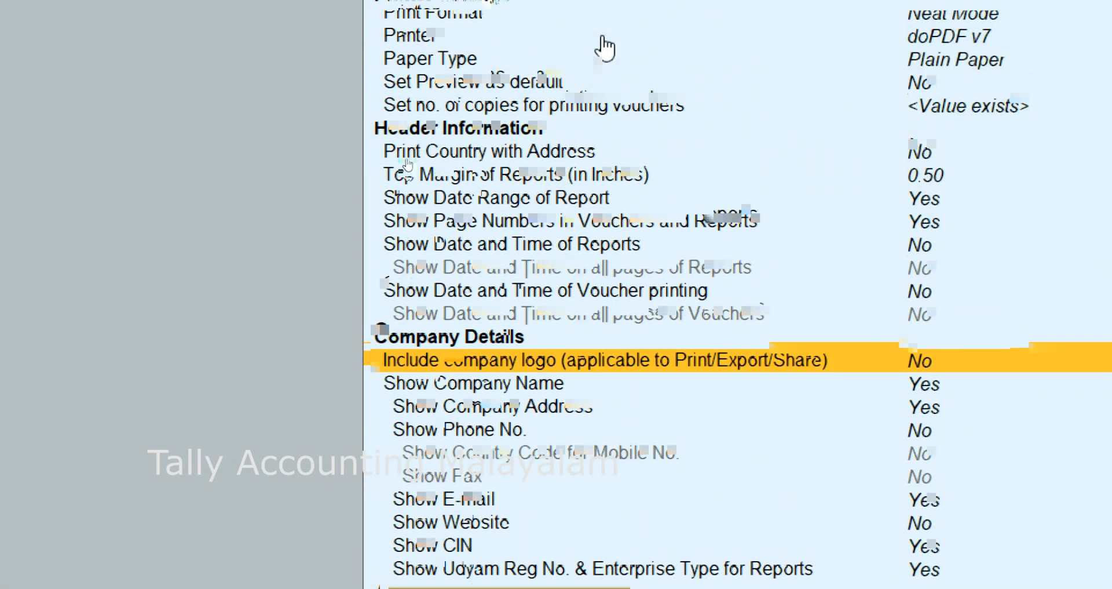
pyautogui.scroll(4, 605, 46)
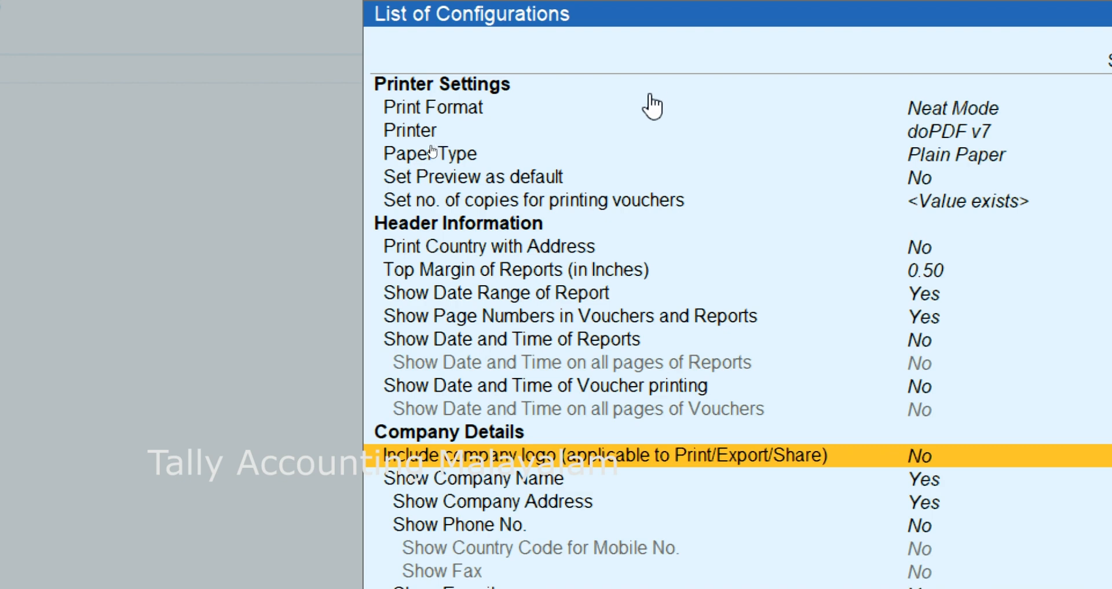
pyautogui.press('Escape')
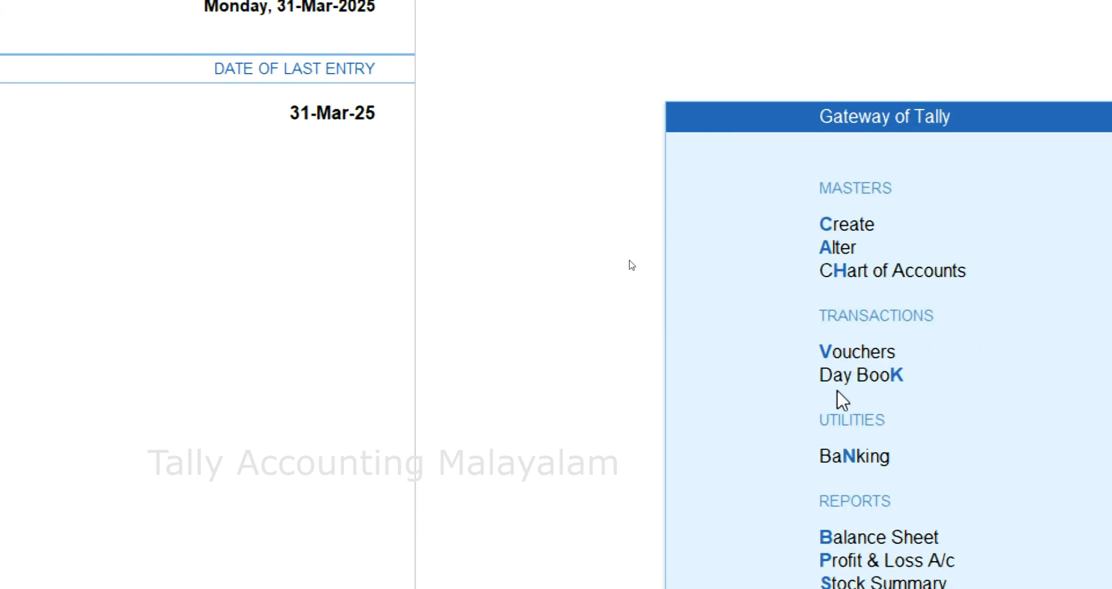
# - Open the 2-Jun-24 sales voucher from the Day Book and call up printing of the current voucher
pyautogui.click(872, 375)
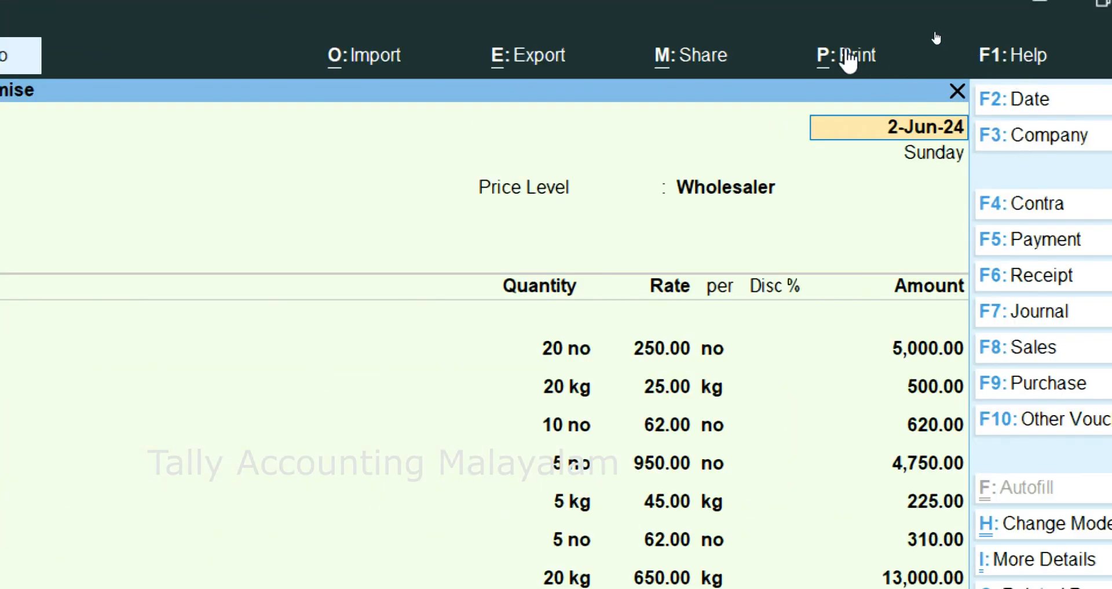
pyautogui.click(849, 58)
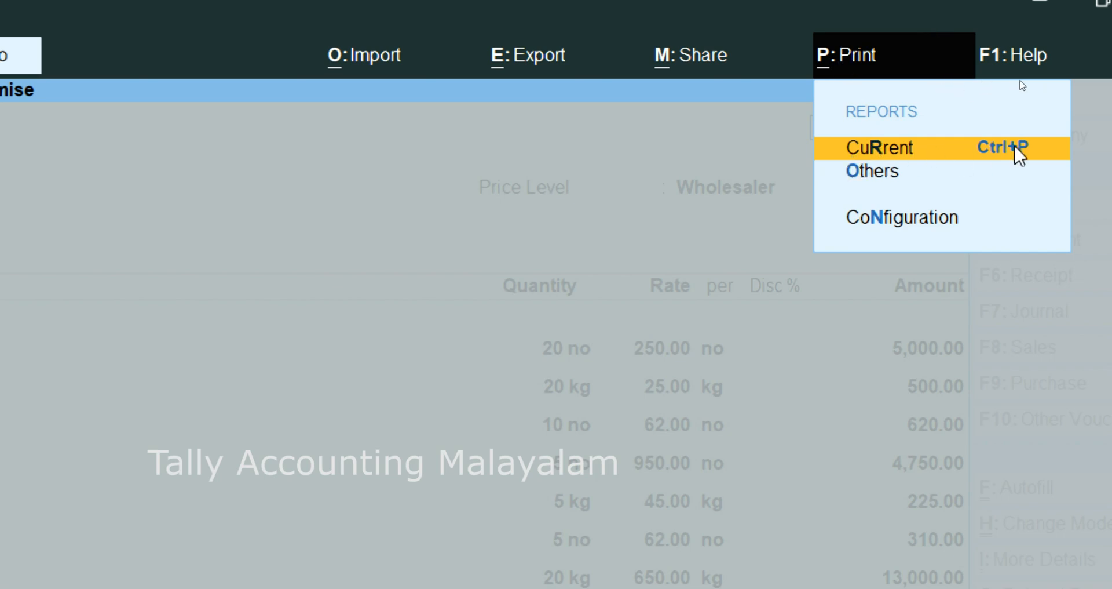
pyautogui.click(876, 151)
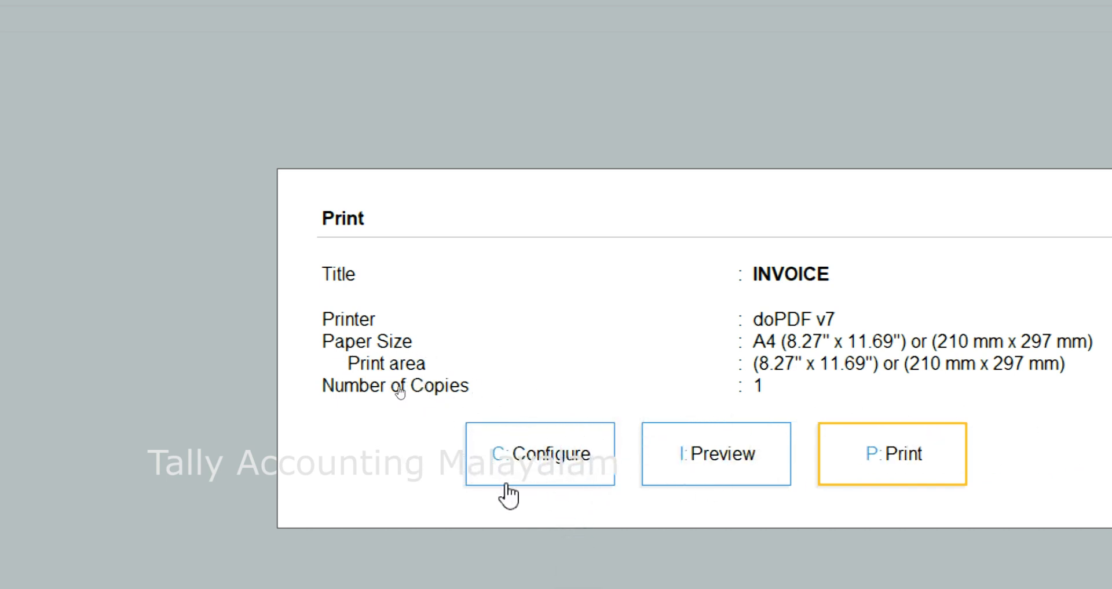
# - Preview the invoice, examine its header, party and item sections enlarged, and close the preview
pyautogui.click(737, 457)
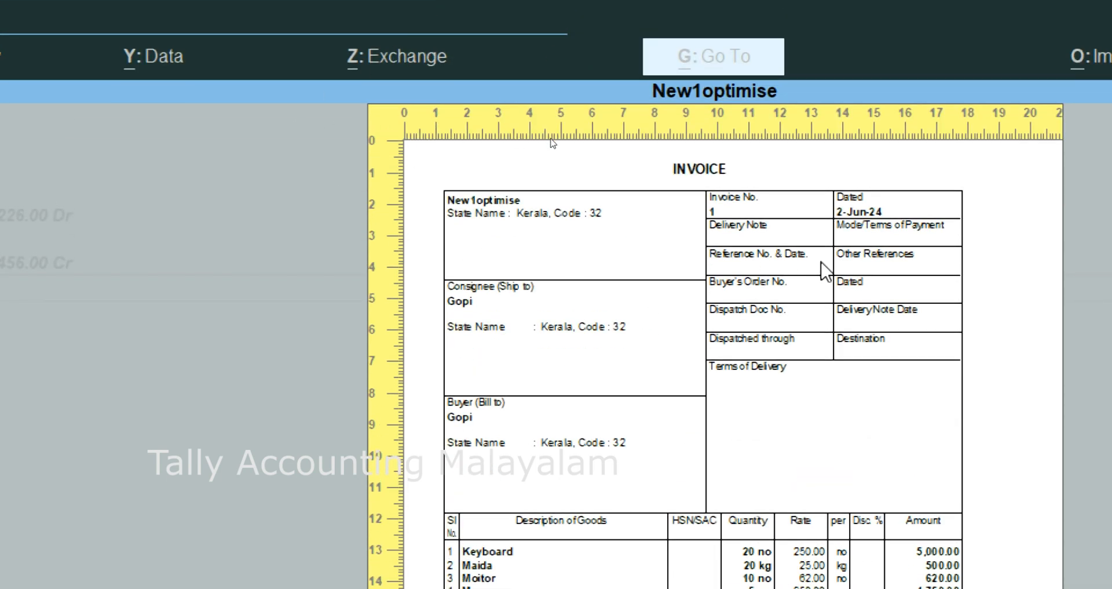
pyautogui.click(755, 341)
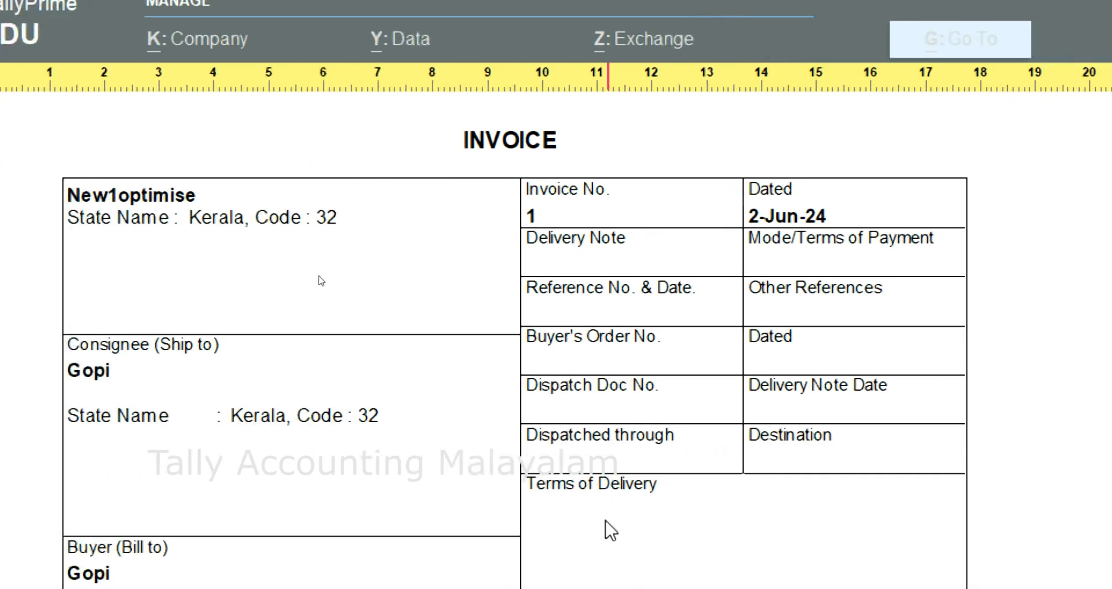
pyautogui.scroll(-4, 319, 419)
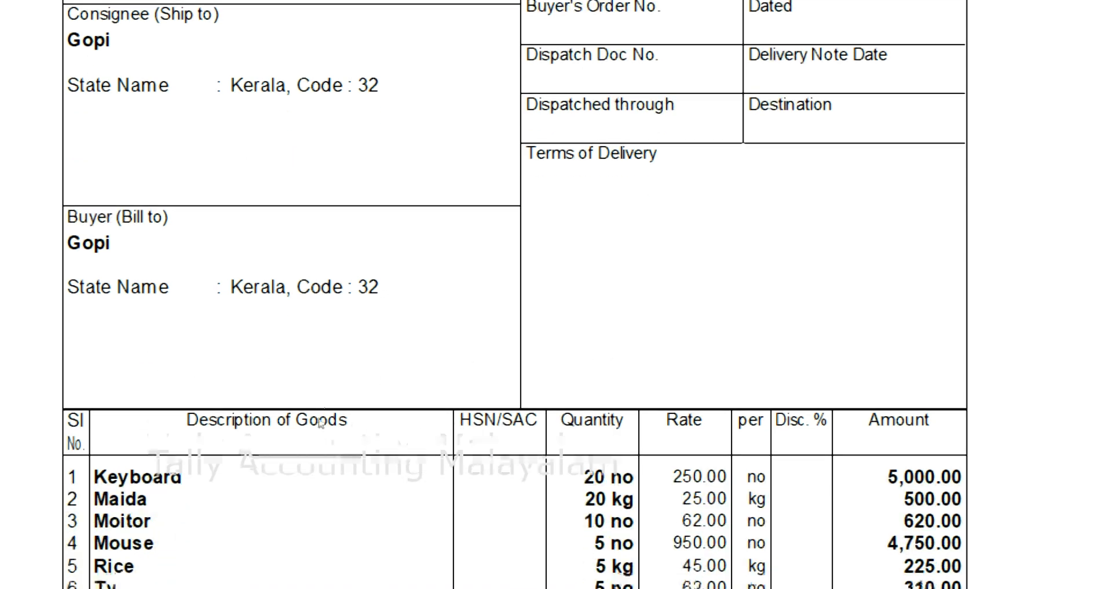
pyautogui.scroll(-1, 321, 423)
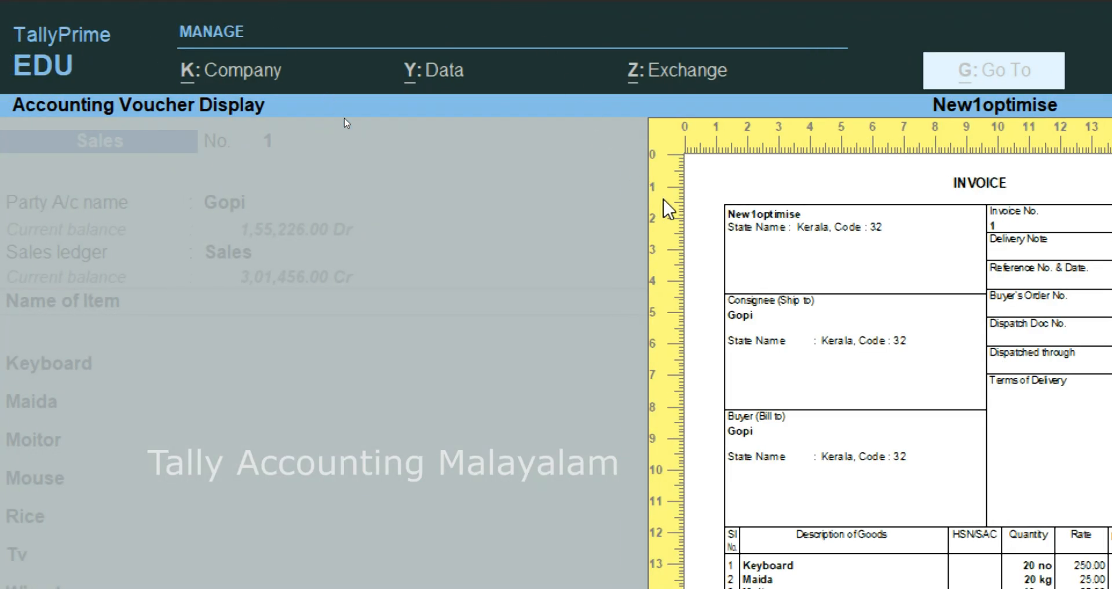
pyautogui.press('Escape')
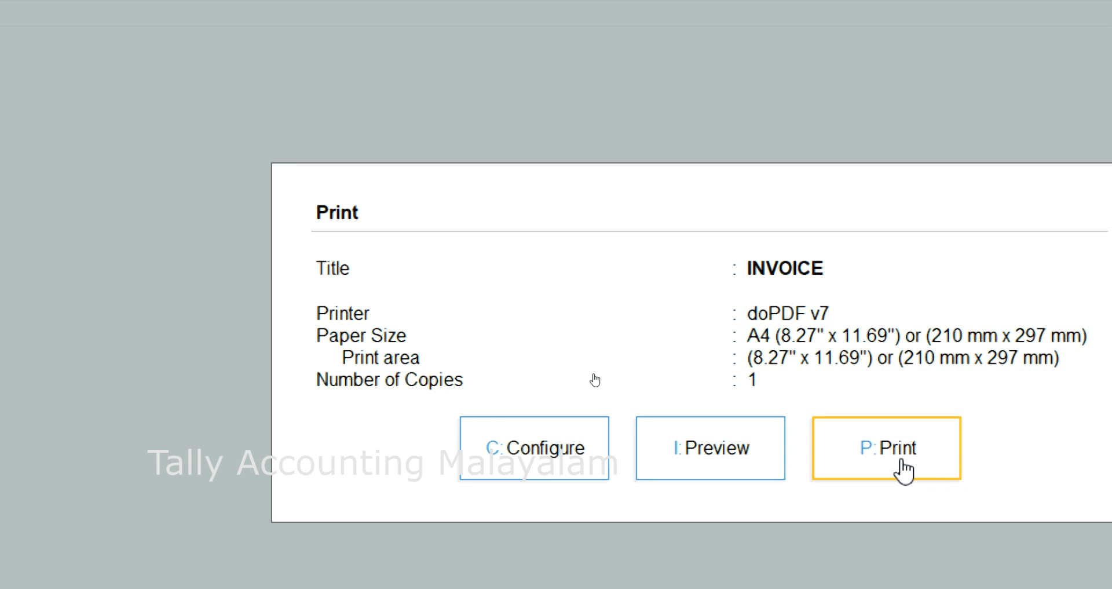
# - Open the invoice's print configuration and expand the list to show all of its options
pyautogui.click(538, 457)
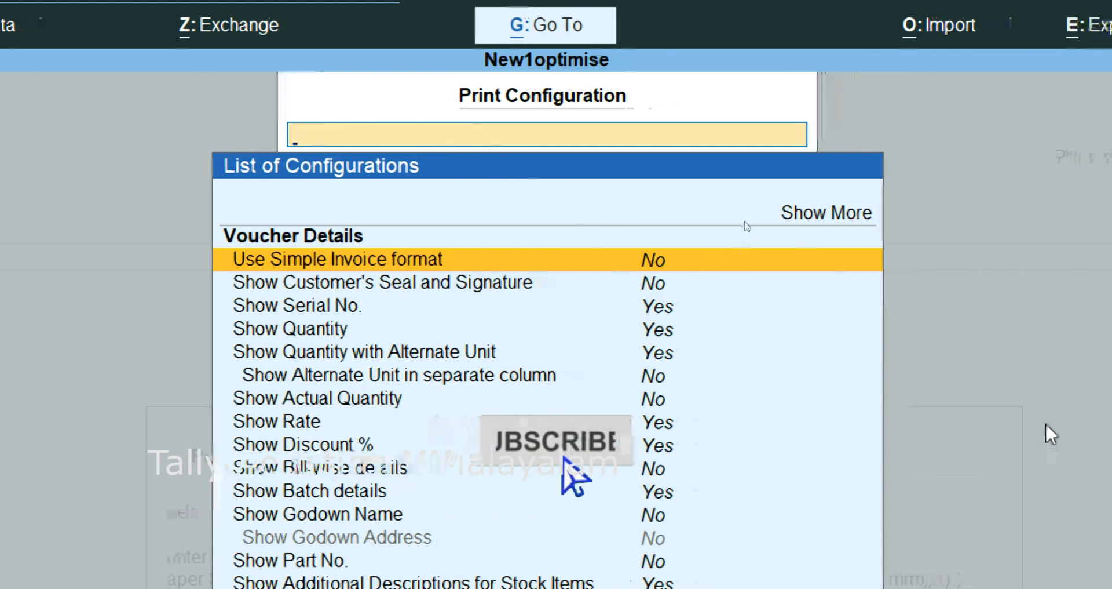
pyautogui.click(802, 226)
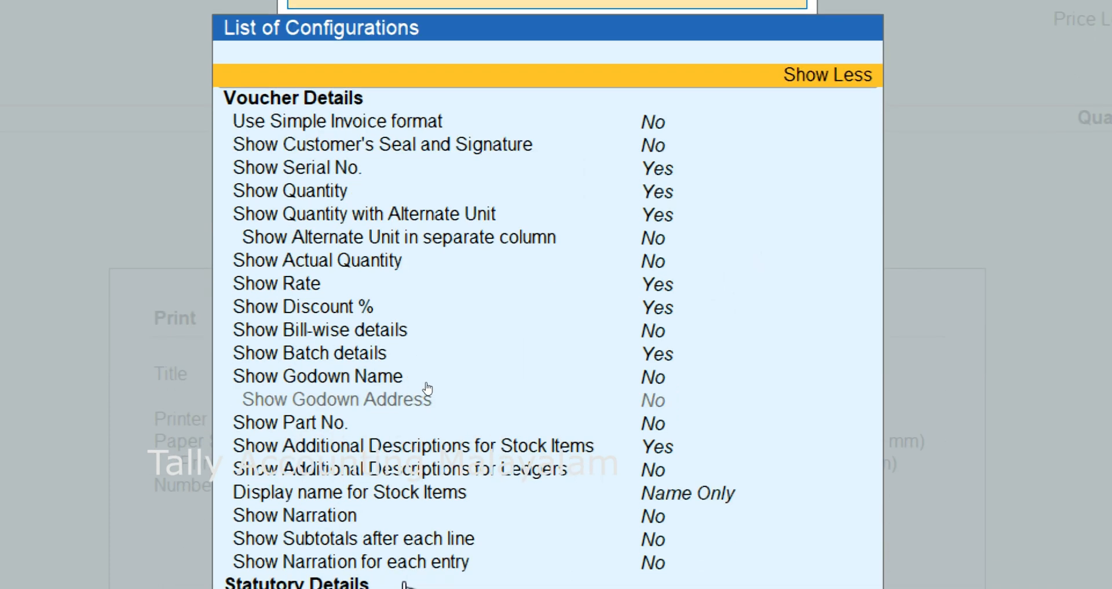
pyautogui.press('Down')
pyautogui.press('Down')
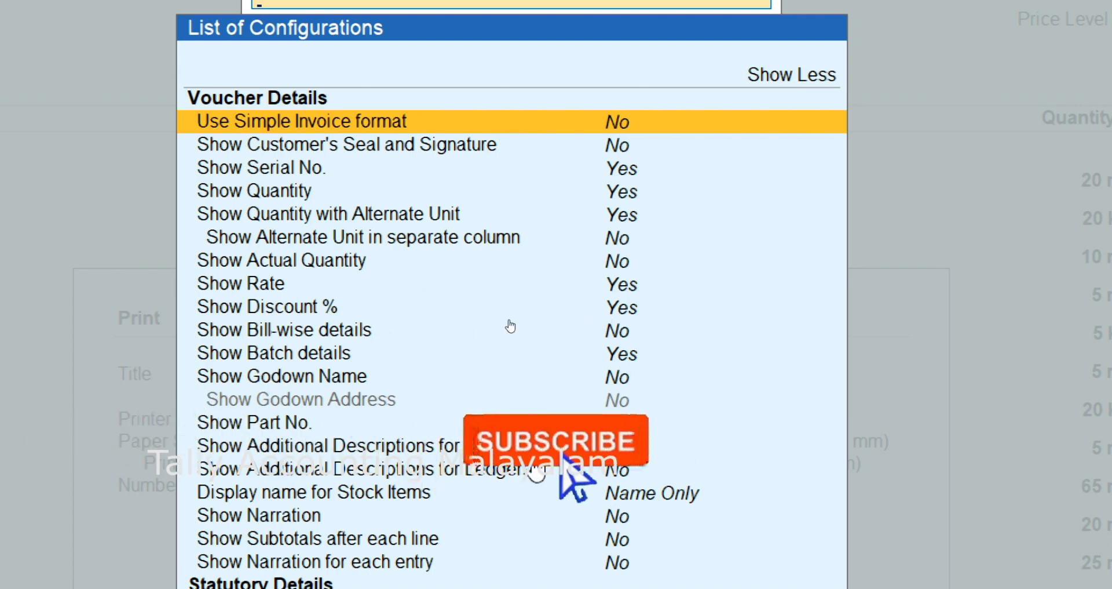
# - Look through the invoice's voucher, statutory, header and company detail print options
pyautogui.press('Down')
pyautogui.press('Down')
pyautogui.press('Down')
pyautogui.press('Down')
pyautogui.press('Down')
pyautogui.press('Down')
pyautogui.press('Down')
pyautogui.press('Down')
pyautogui.press('Down')
pyautogui.press('Down')
pyautogui.press('Down')
pyautogui.press('Down')
pyautogui.press('Down')
pyautogui.press('Down')
pyautogui.press('Down')
pyautogui.press('Down')
pyautogui.press('Down')
pyautogui.press('Down')
pyautogui.press('Down')
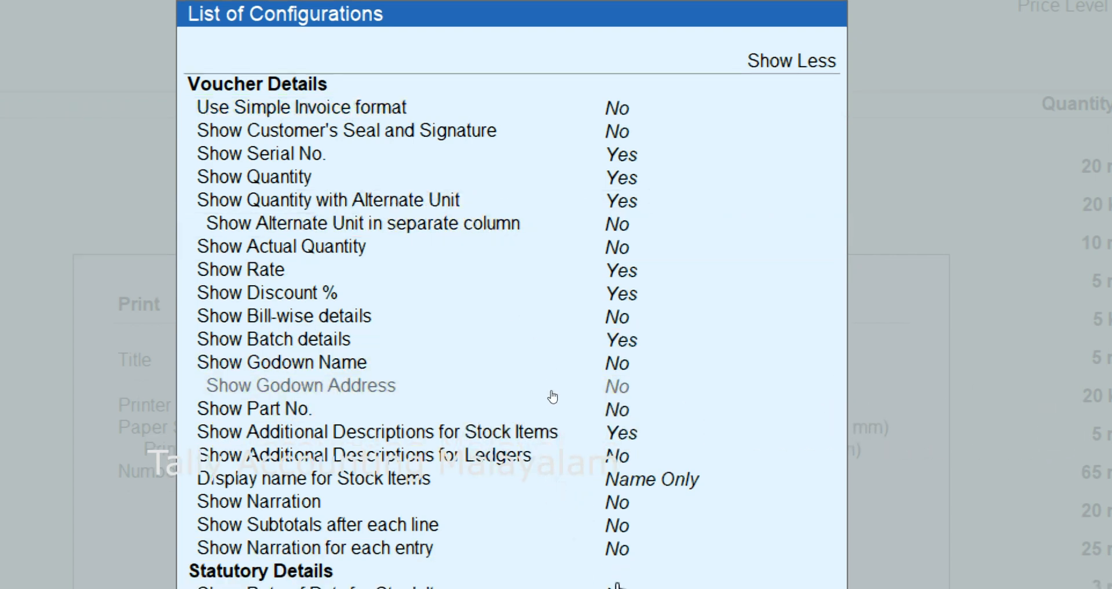
pyautogui.press('Down')
pyautogui.press('Down')
pyautogui.press('Down')
pyautogui.press('Down')
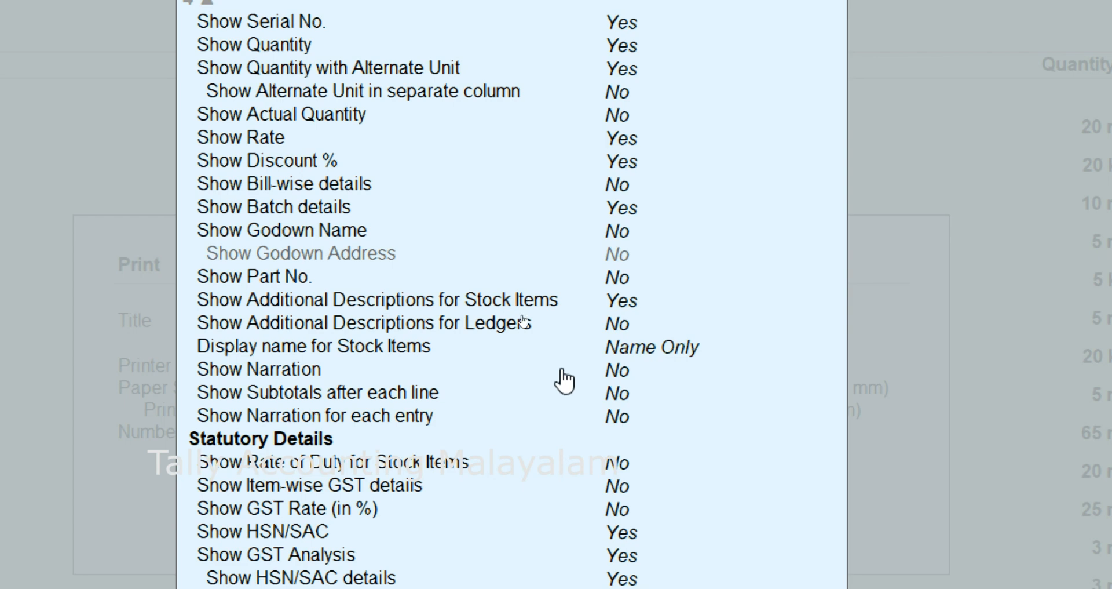
pyautogui.scroll(-2, 565, 416)
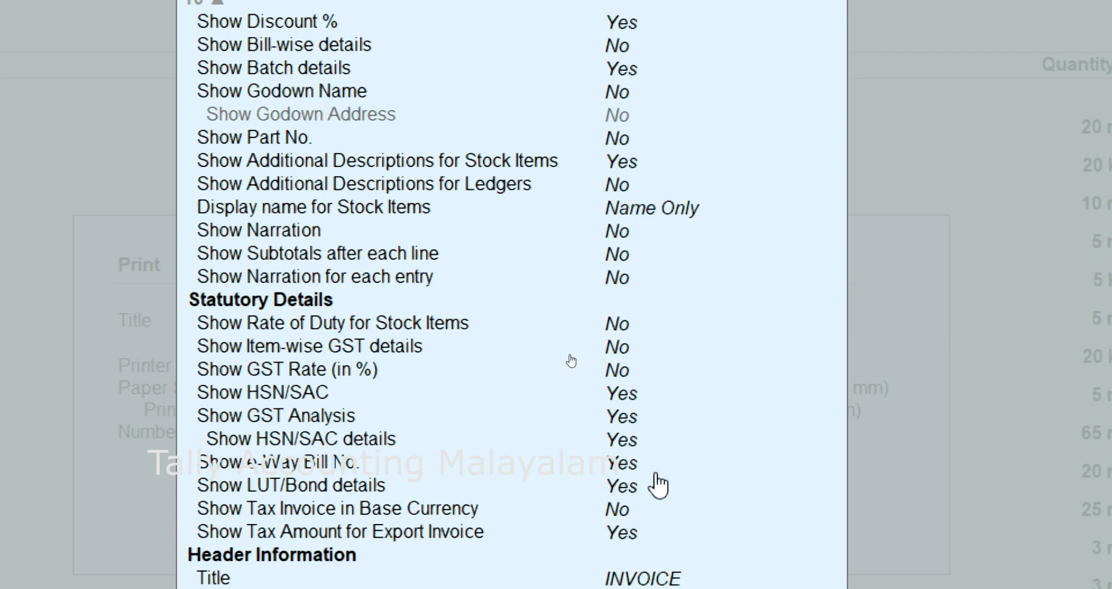
pyautogui.scroll(-4, 591, 489)
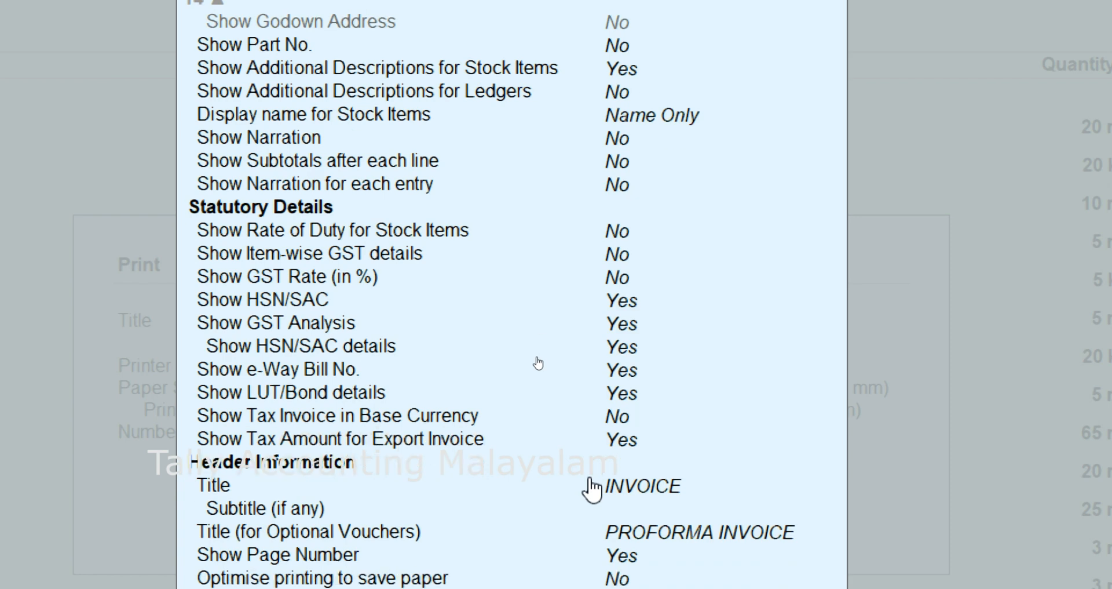
pyautogui.scroll(-3, 591, 489)
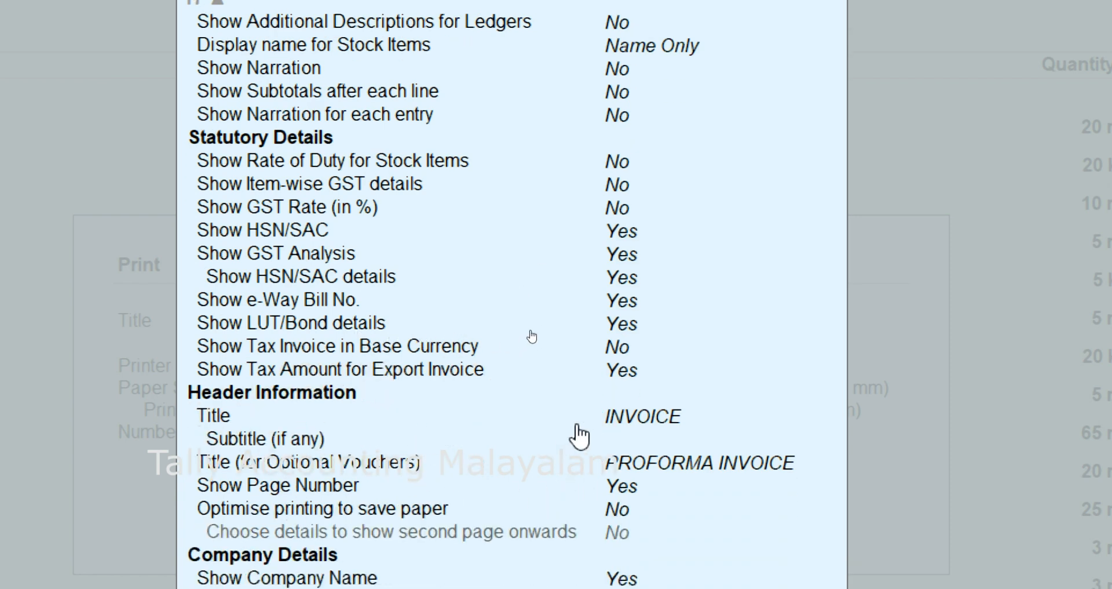
pyautogui.scroll(-3, 580, 436)
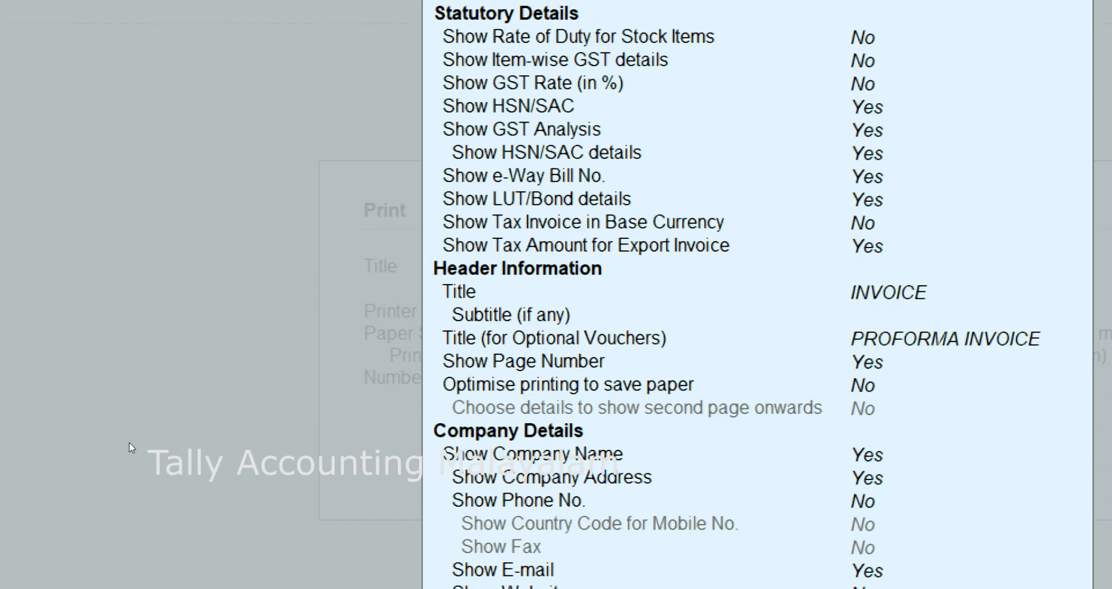
# - Leave the print configuration, preview the invoice enlarged, examine the repeated header details across its pages, and close the preview
pyautogui.press('Escape')
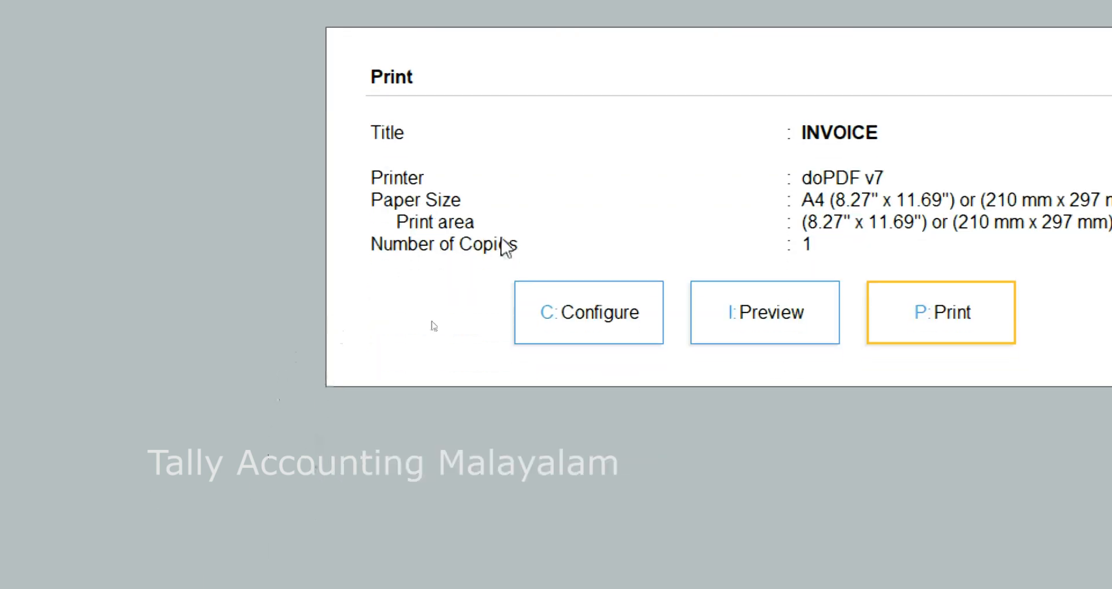
pyautogui.click(766, 328)
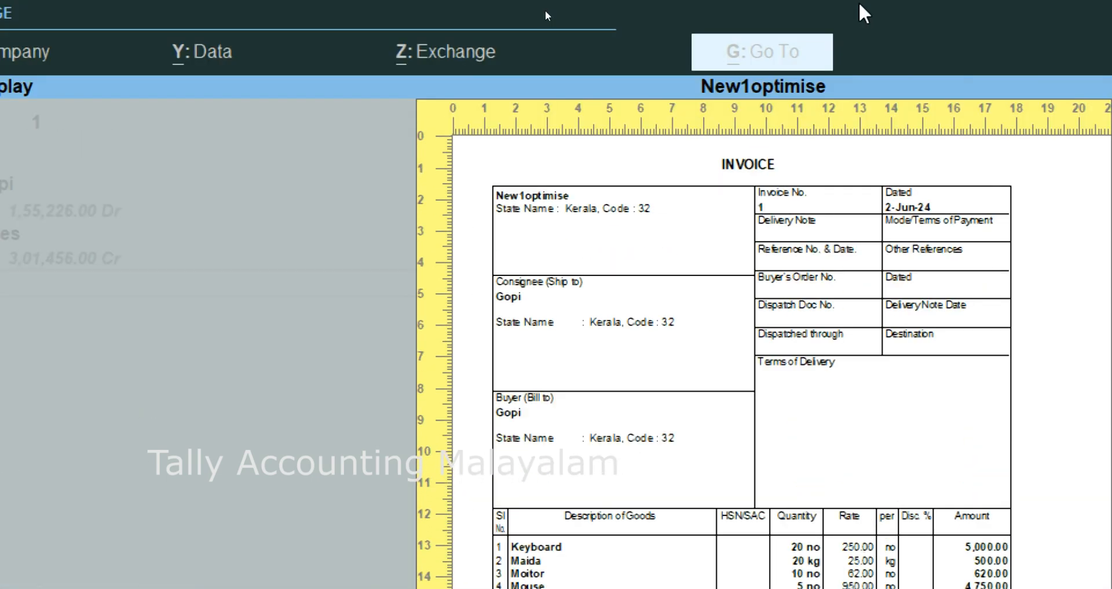
pyautogui.hotkey('alt', 'z')
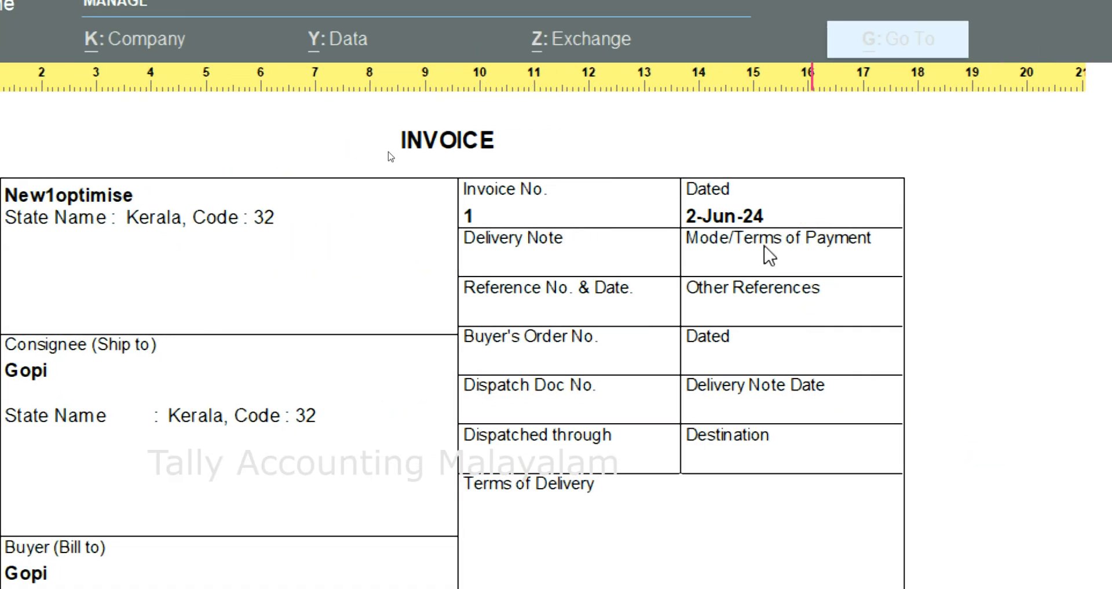
pyautogui.scroll(-5, 668, 306)
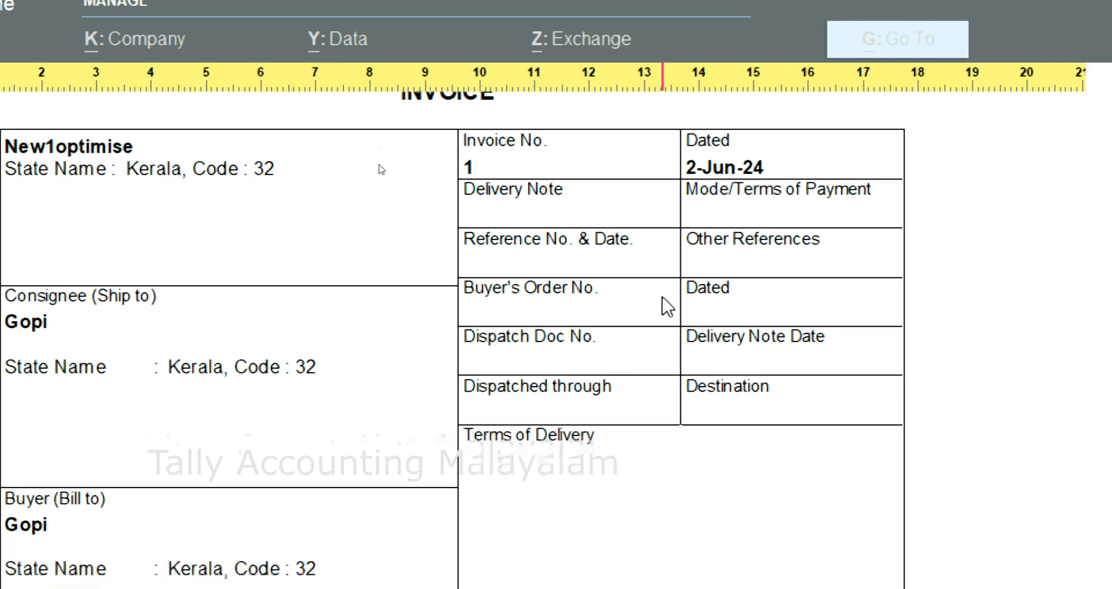
pyautogui.scroll(-5, 665, 306)
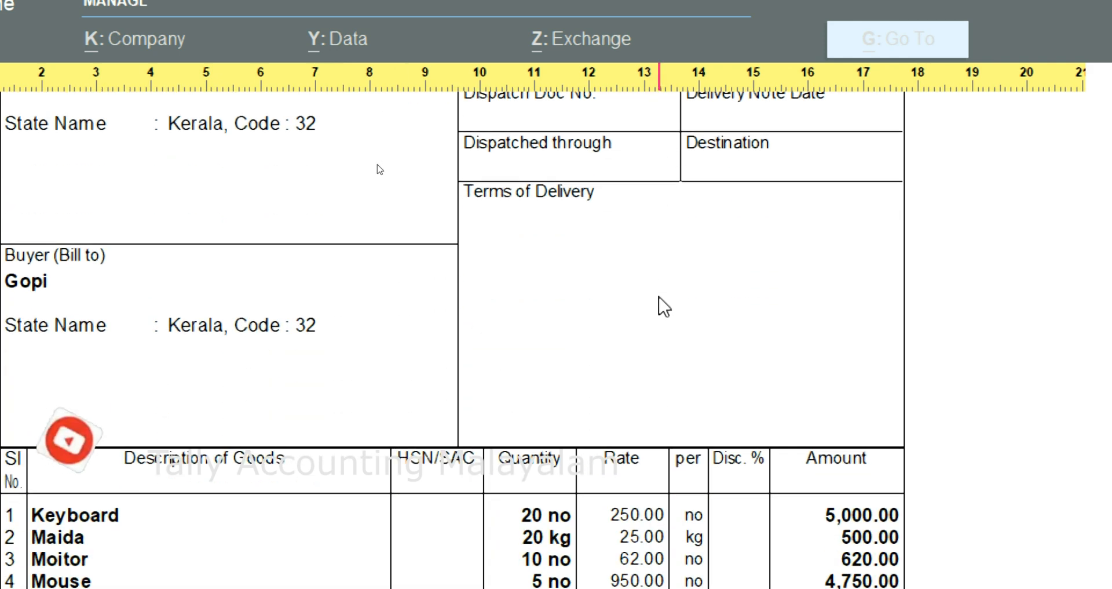
pyautogui.scroll(-7, 617, 313)
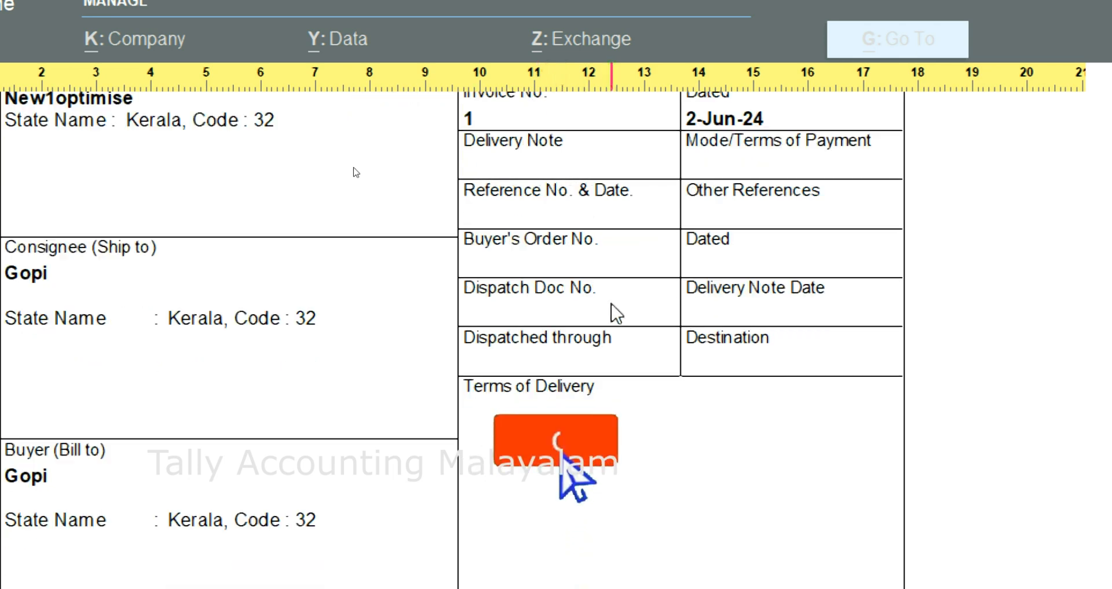
pyautogui.scroll(-6, 617, 313)
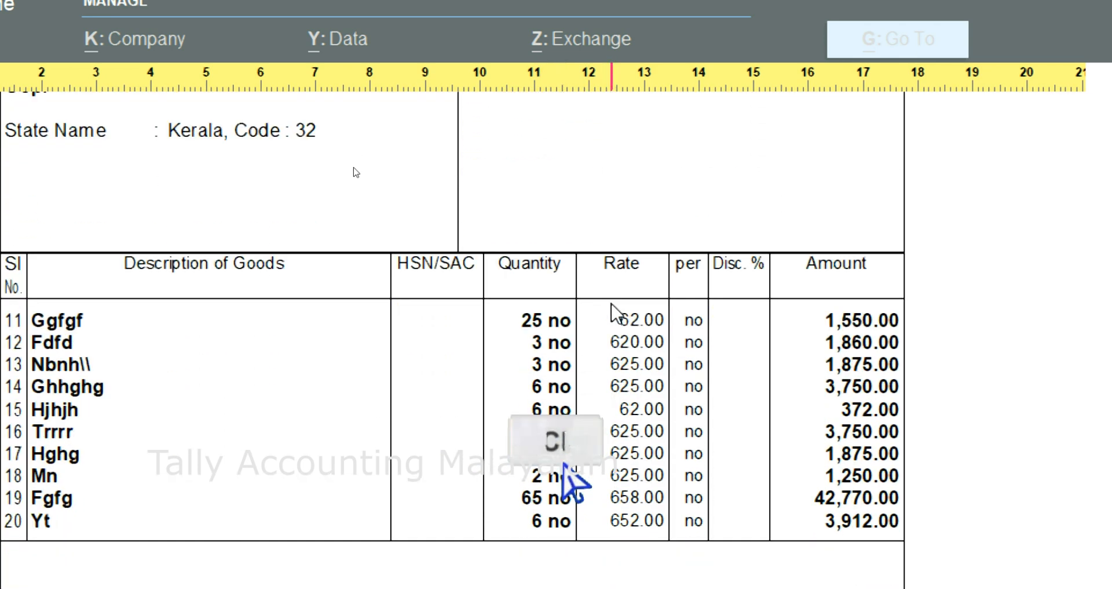
pyautogui.scroll(-8, 617, 313)
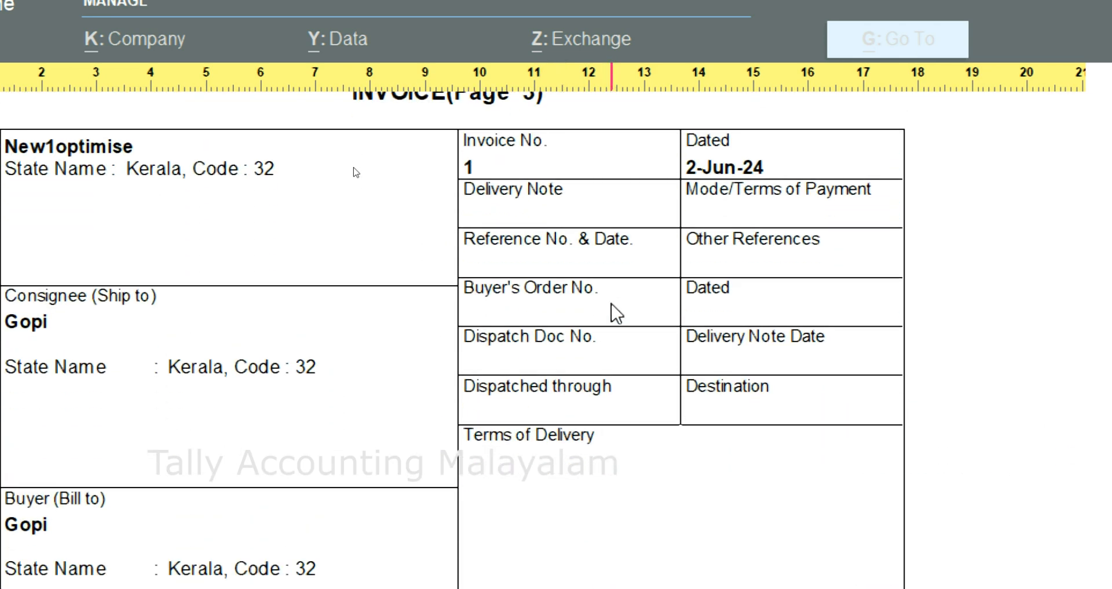
pyautogui.scroll(-8, 617, 313)
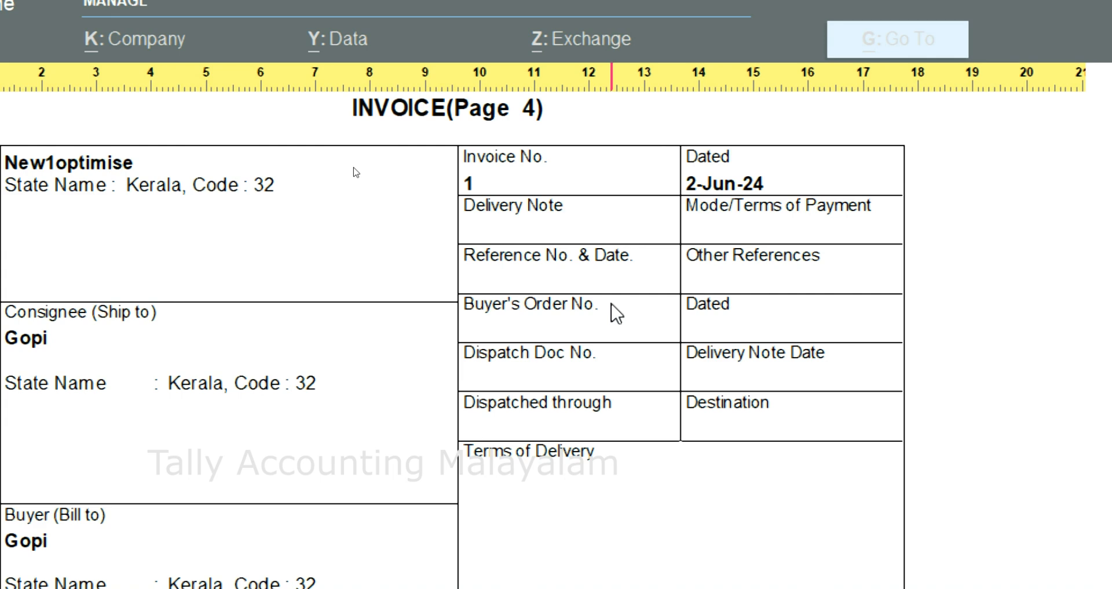
pyautogui.press('Escape')
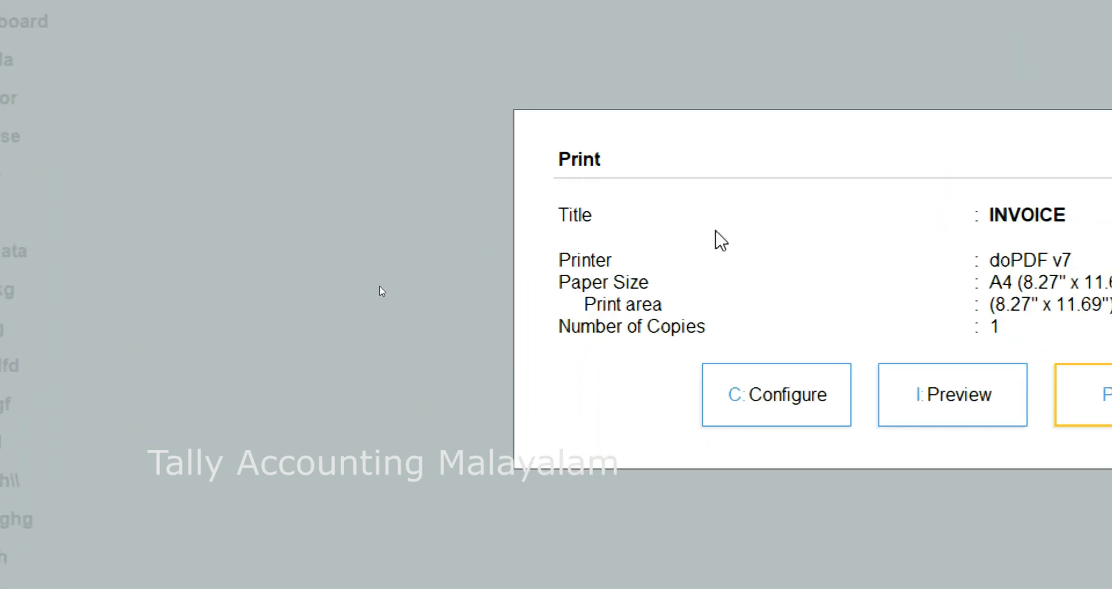
# - Set Optimise printing to save paper to Yes in the invoice's print configuration and accept it
pyautogui.click(779, 411)
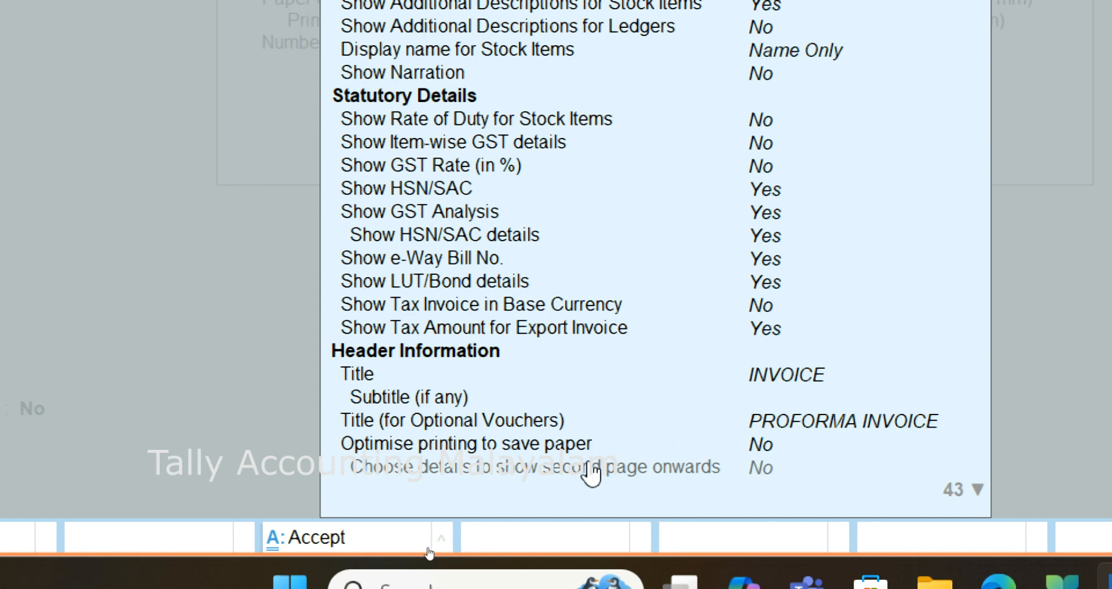
pyautogui.click(753, 448)
pyautogui.click(754, 447)
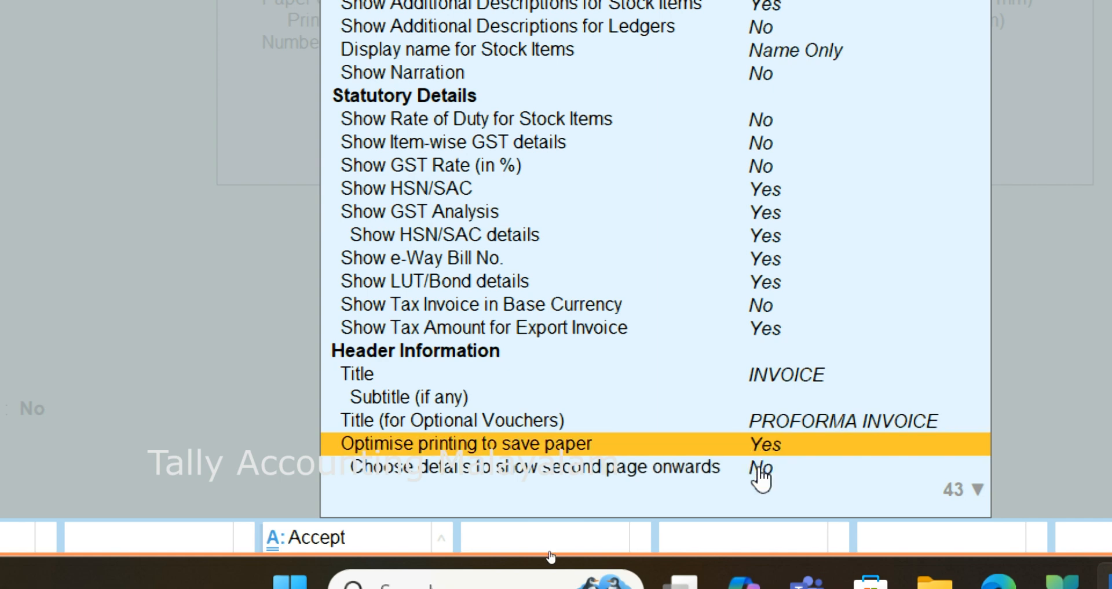
pyautogui.hotkey('ctrl', 'a')
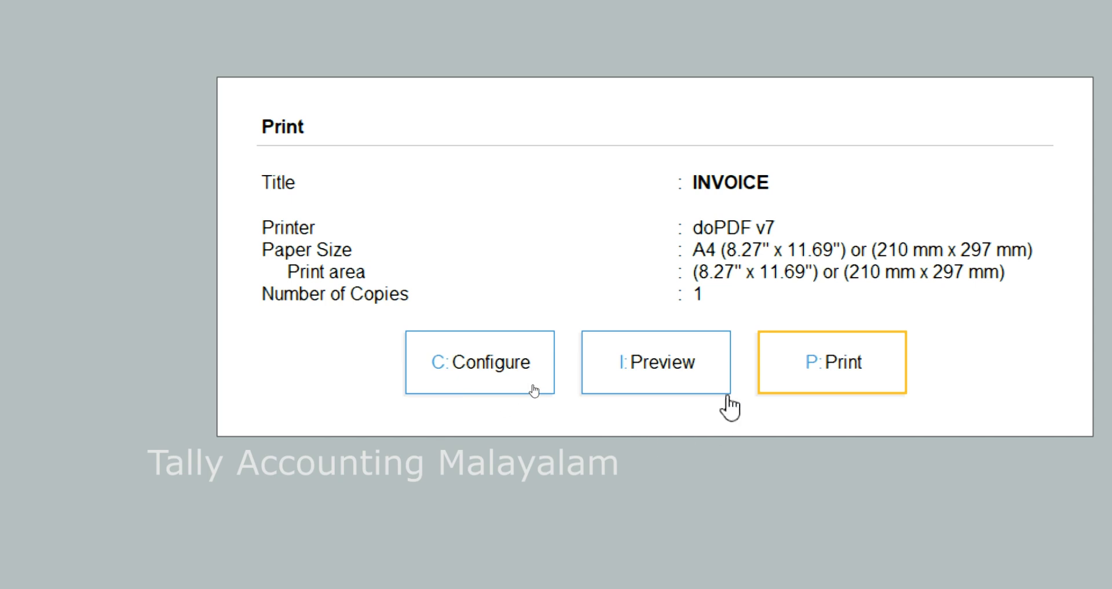
# - Preview the invoice with optimised printing, examine the company, party and item sections across its pages, and close the preview
pyautogui.click(673, 385)
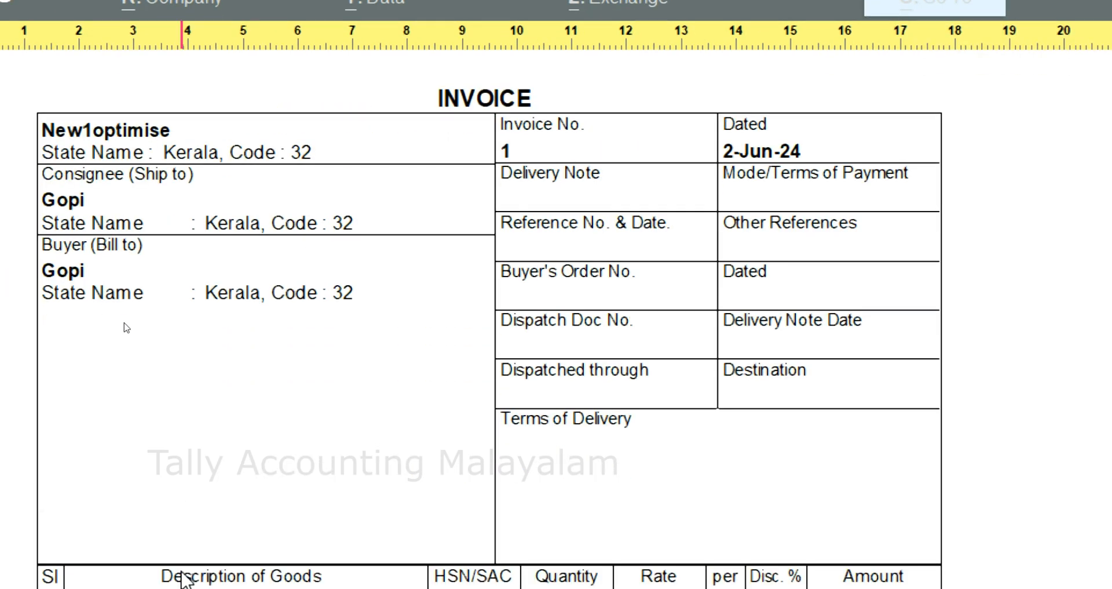
pyautogui.scroll(-6, 208, 566)
pyautogui.scroll(-10, 207, 566)
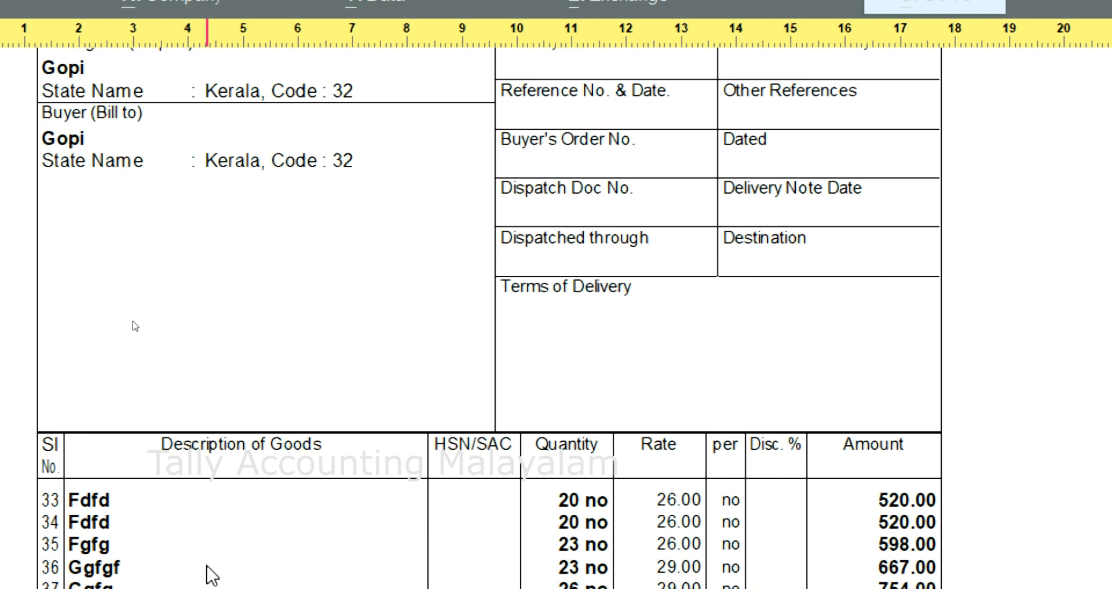
pyautogui.scroll(-3, 212, 575)
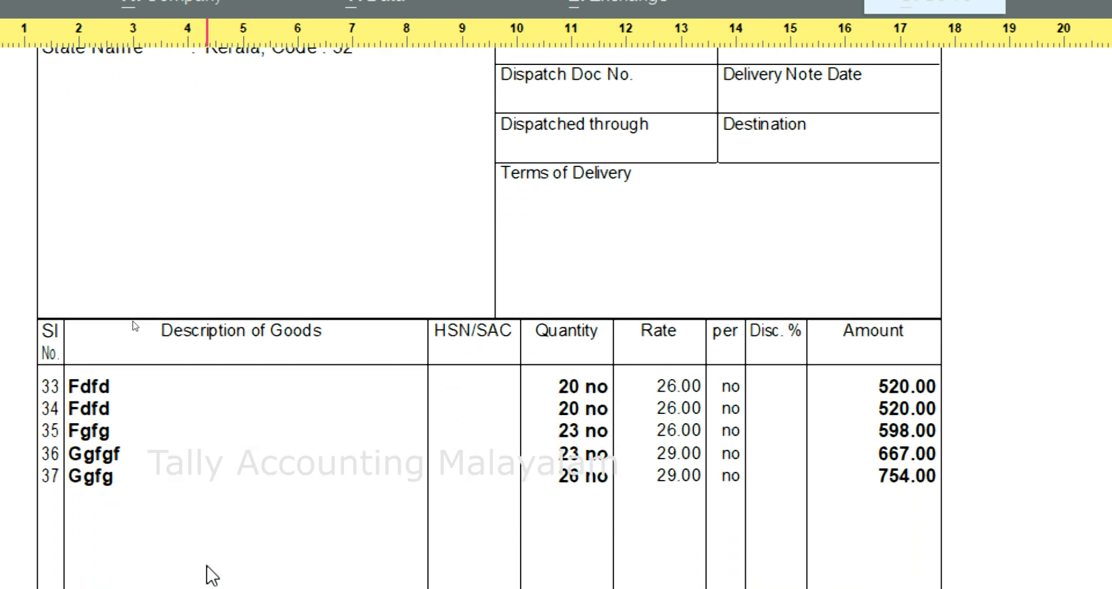
pyautogui.scroll(5, 212, 575)
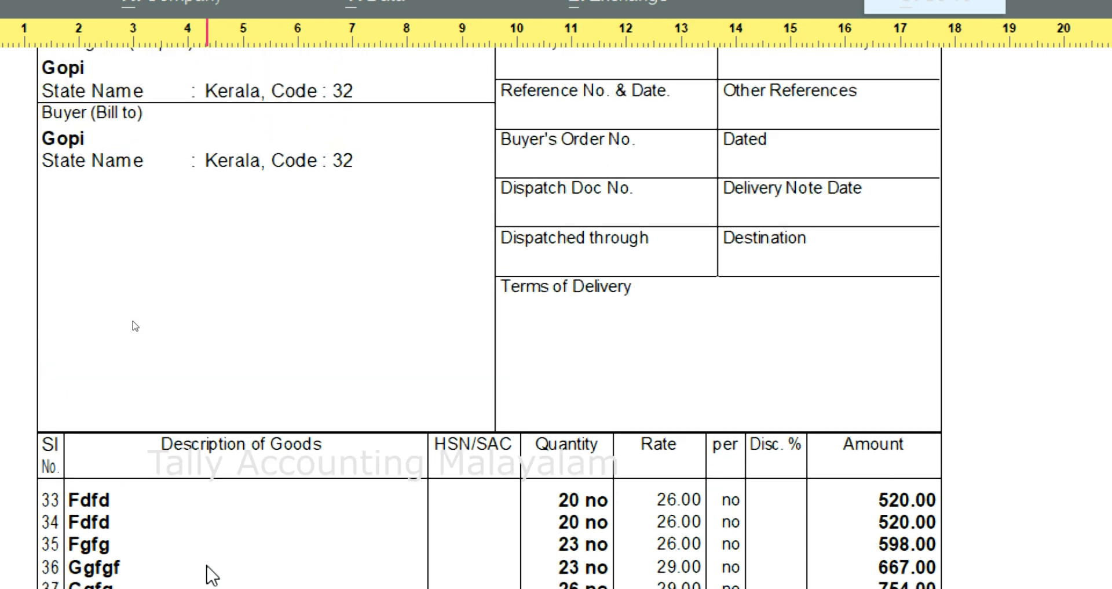
pyautogui.scroll(1, 212, 575)
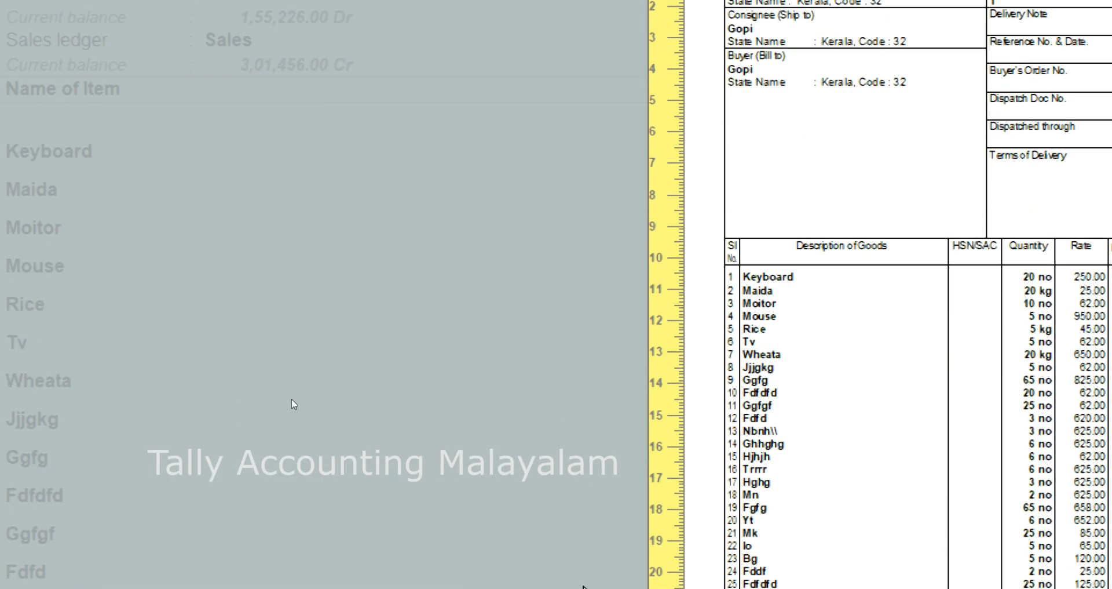
pyautogui.press('Escape')
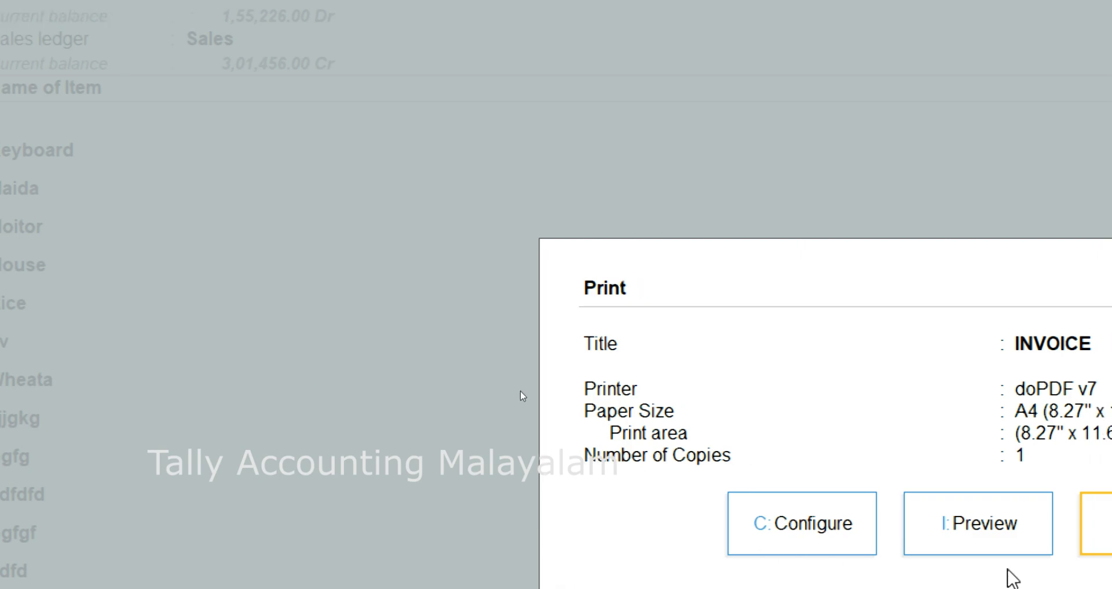
# - Open the print details for the second page onwards and set Show Buyer's State Name & State Code and Show Consignee details to No
pyautogui.click(836, 534)
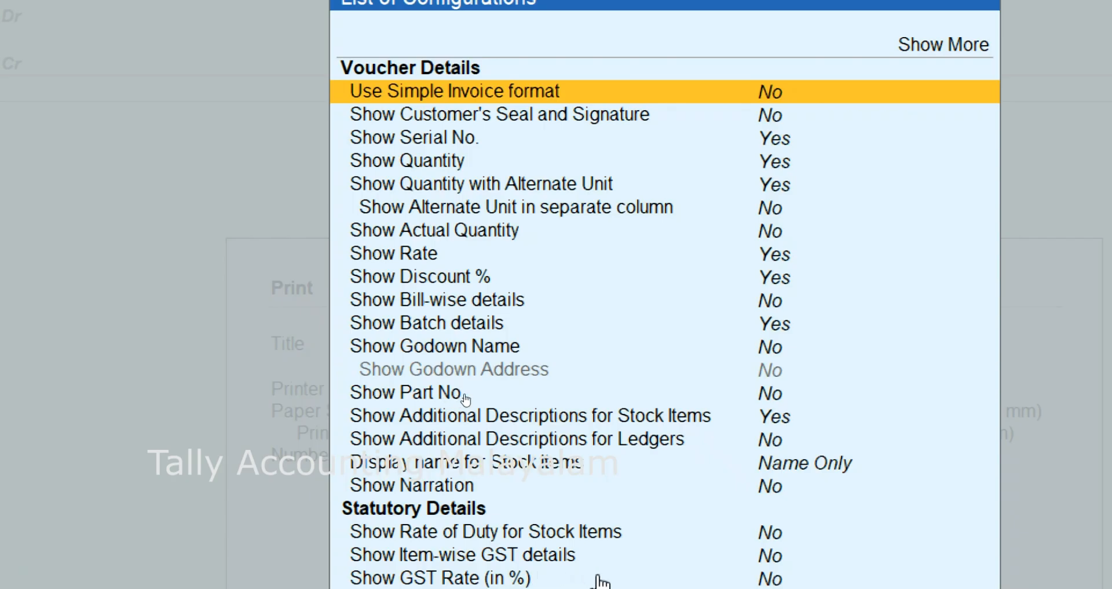
pyautogui.press('Down')
pyautogui.press('Down')
pyautogui.press('Down')
pyautogui.press('Down')
pyautogui.press('Down')
pyautogui.press('Down')
pyautogui.press('Down')
pyautogui.press('Down')
pyautogui.press('Down')
pyautogui.press('Down')
pyautogui.press('Down')
pyautogui.press('Down')
pyautogui.press('Down')
pyautogui.press('Down')
pyautogui.press('Down')
pyautogui.press('Down')
pyautogui.press('Down')
pyautogui.press('Down')
pyautogui.press('Down')
pyautogui.press('Down')
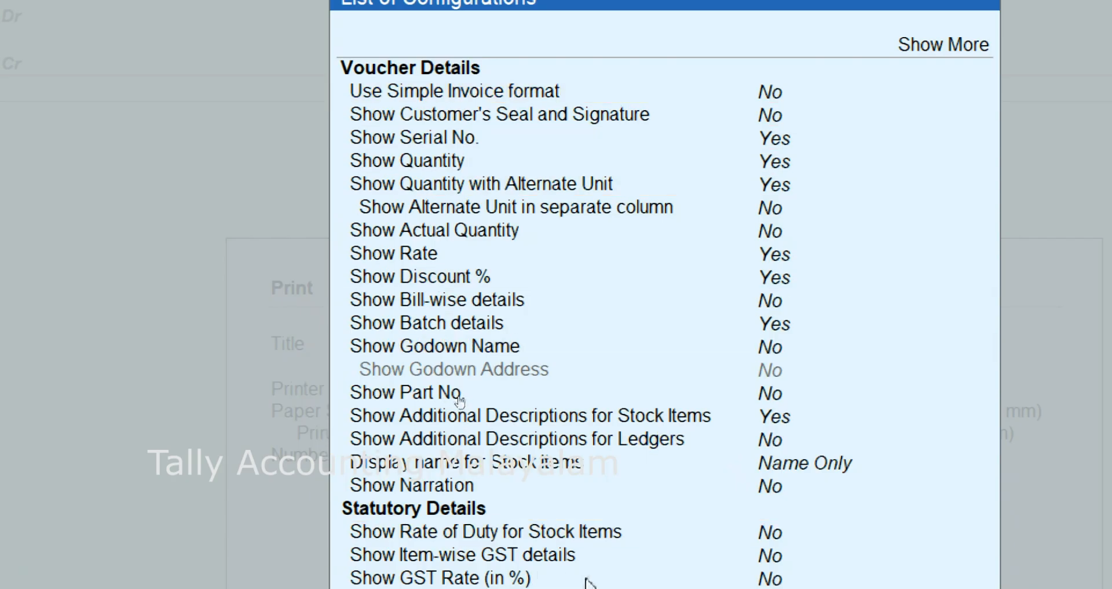
pyautogui.scroll(-4, 460, 400)
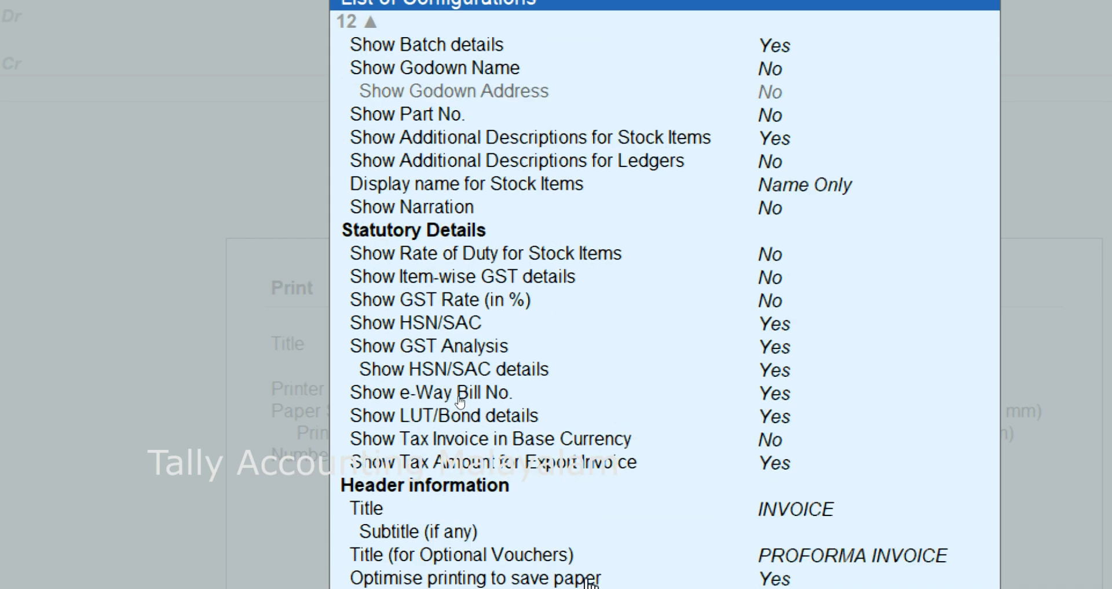
pyautogui.scroll(-1, 460, 400)
pyautogui.scroll(-2, 407, 371)
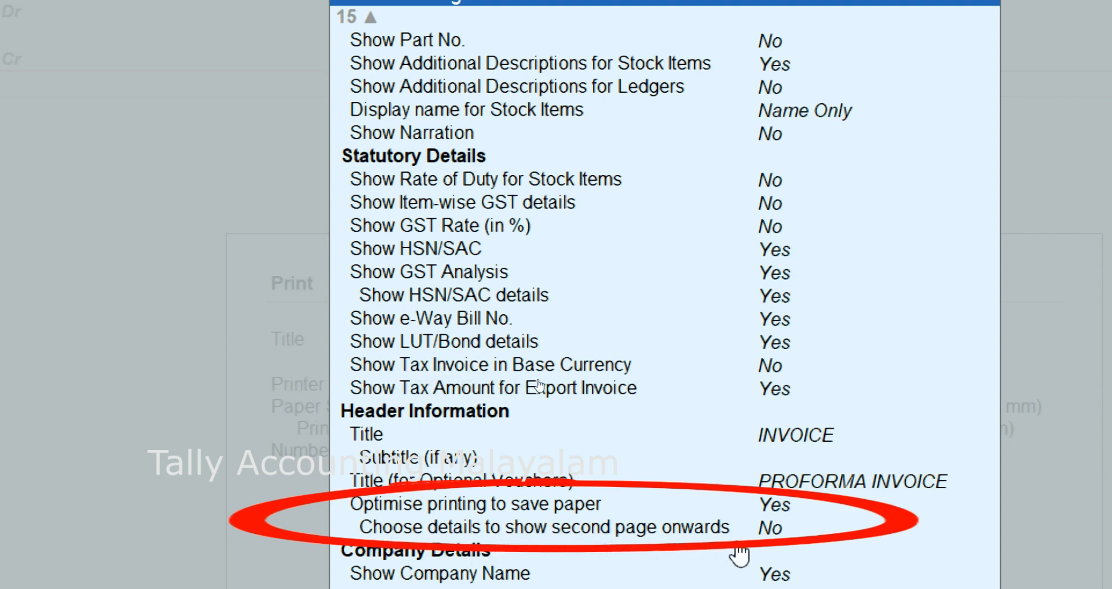
pyautogui.click(781, 531)
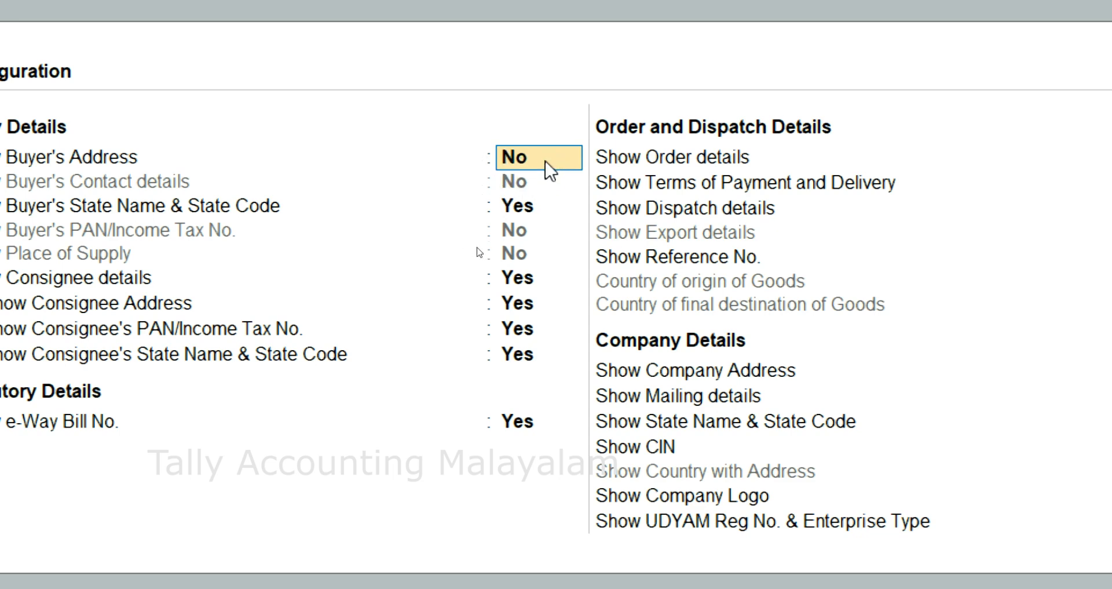
pyautogui.click(524, 211)
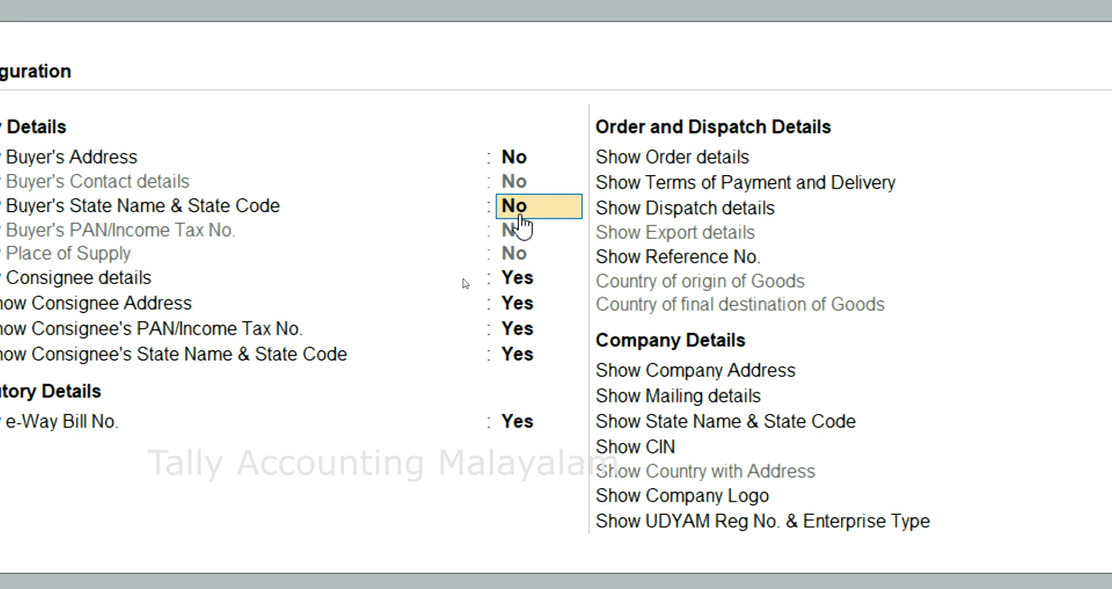
pyautogui.click(516, 285)
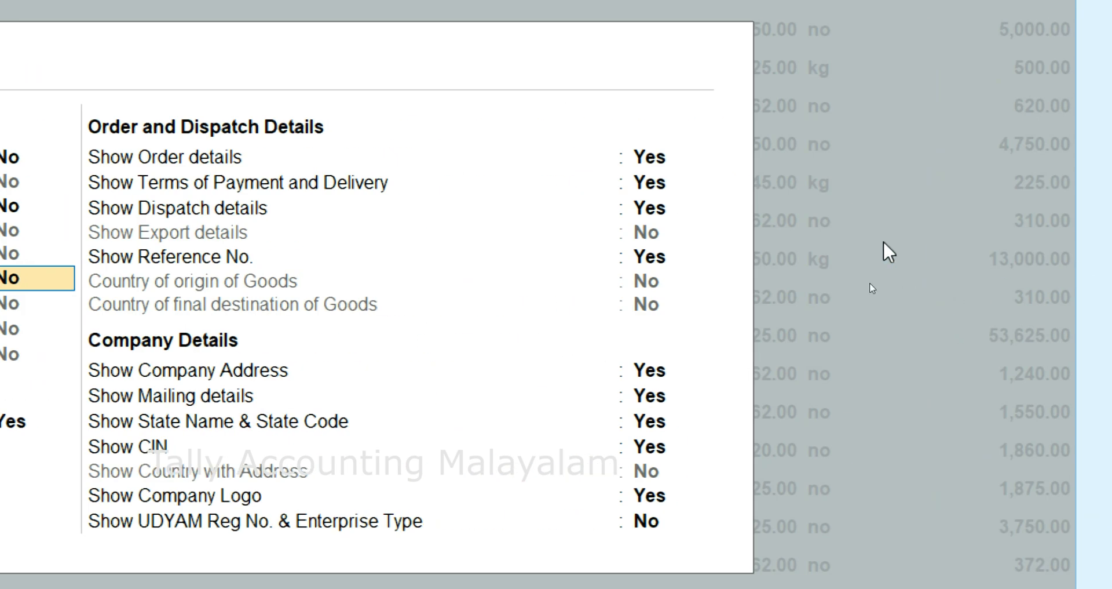
# - Set the second-page order details, terms of payment and delivery, dispatch details and reference number to No
pyautogui.click(652, 162)
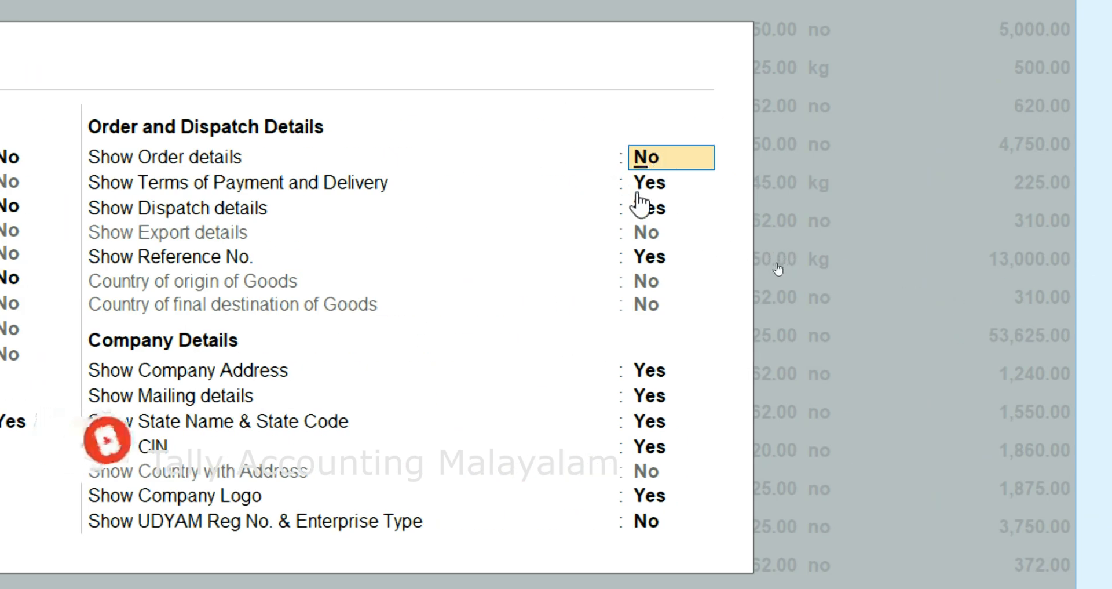
pyautogui.click(640, 191)
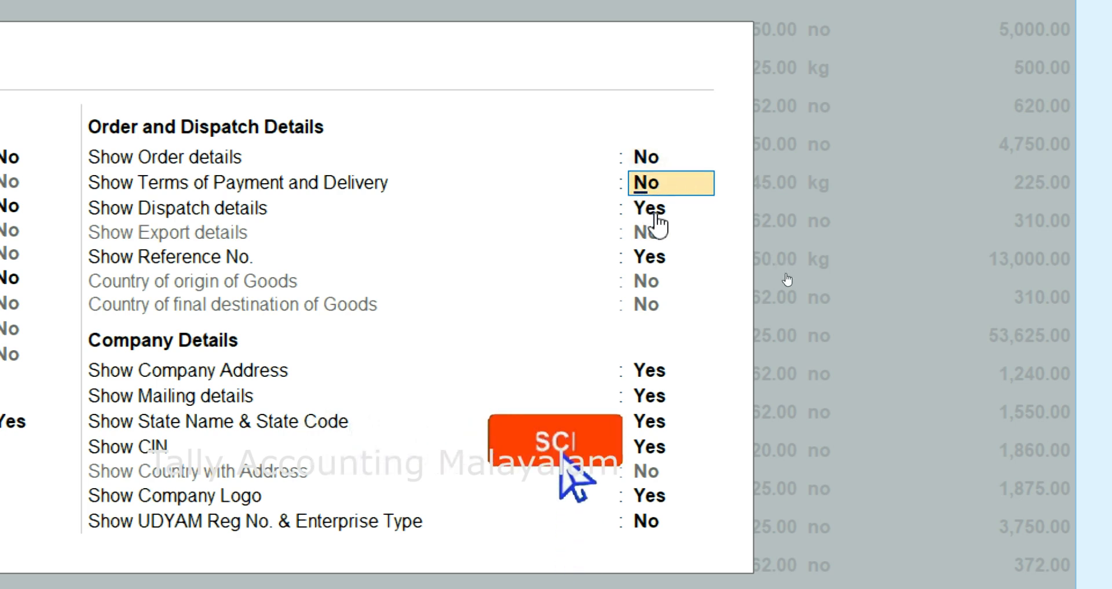
pyautogui.click(652, 215)
pyautogui.click(648, 267)
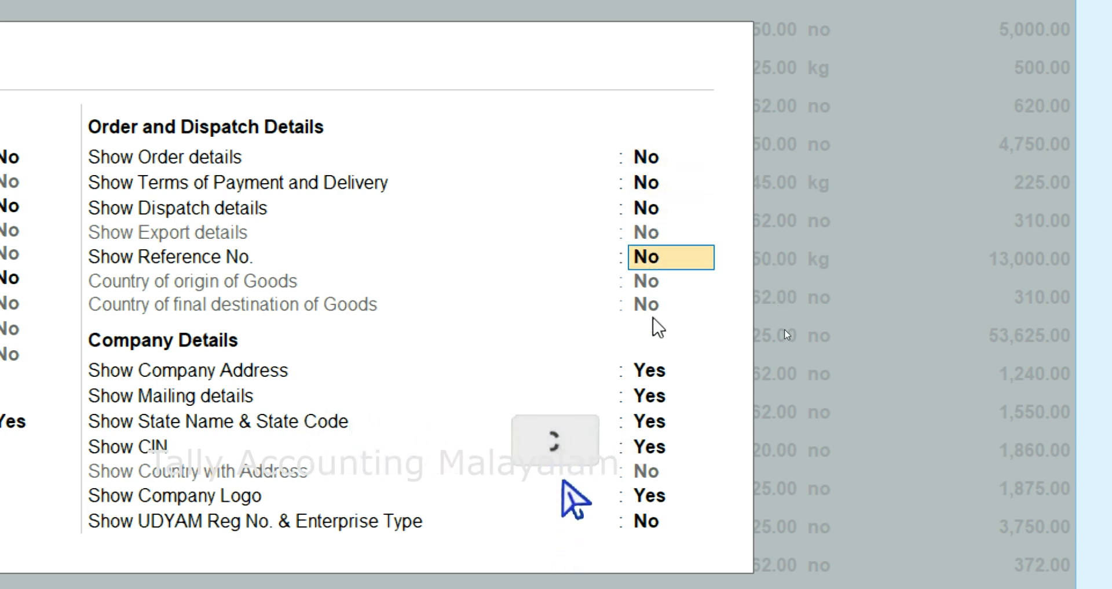
# - Set the second-page company address, mailing details and state name and code to No, toggle the company logo, and accept the configuration
pyautogui.click(649, 374)
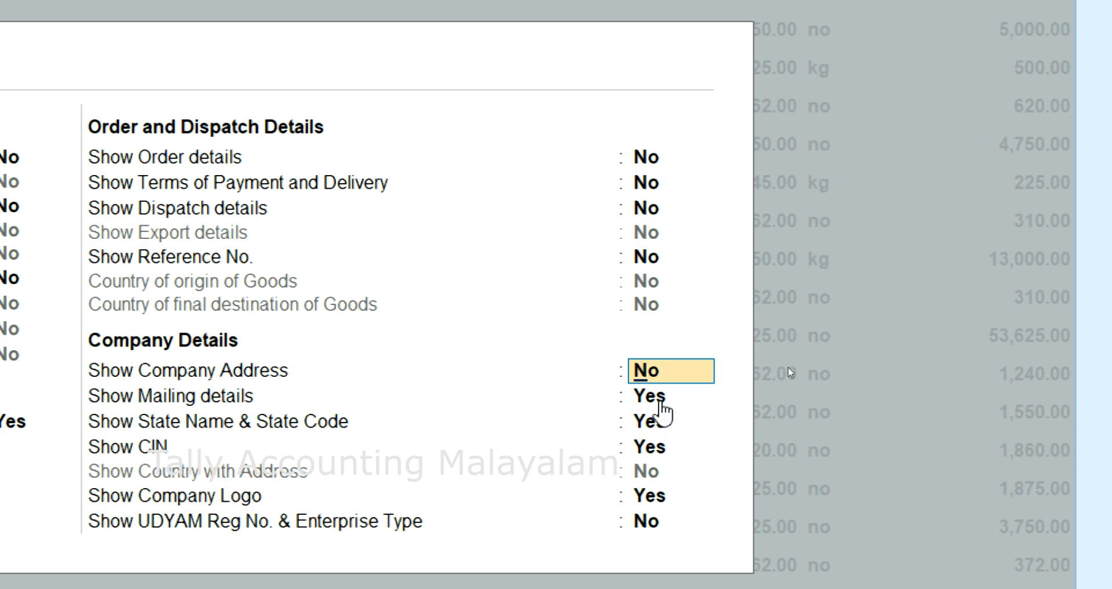
pyautogui.click(650, 398)
pyautogui.click(648, 422)
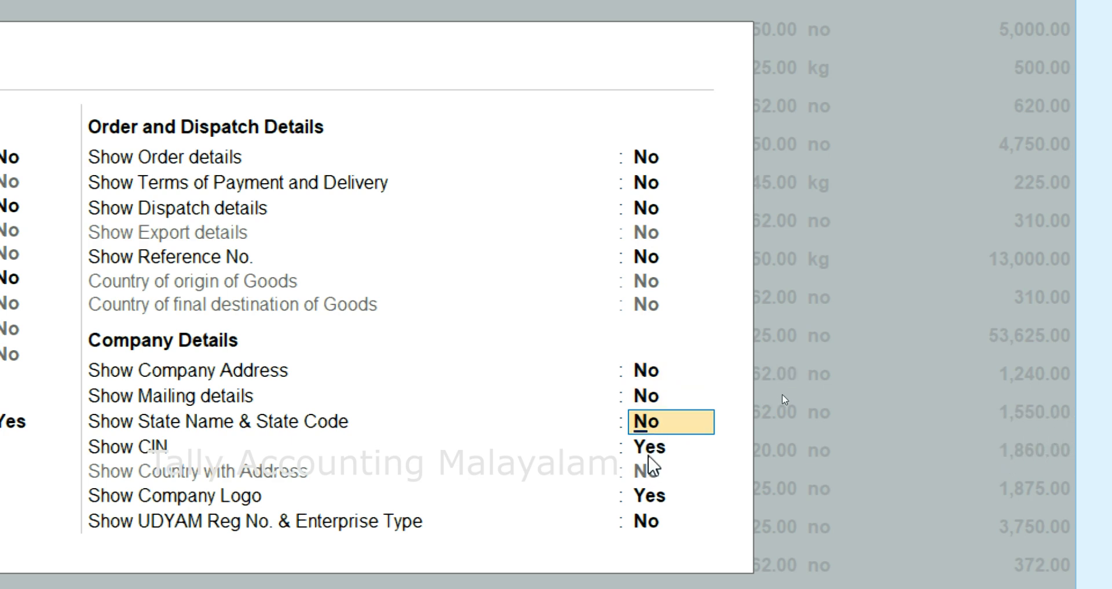
pyautogui.press('Return')
pyautogui.click(654, 497)
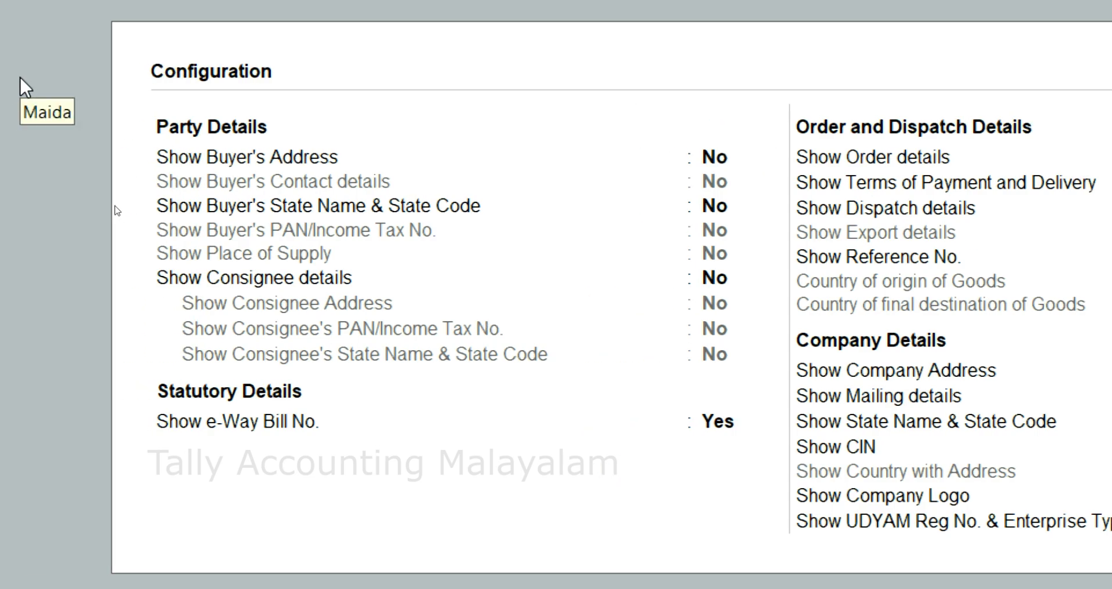
pyautogui.hotkey('ctrl', 'a')
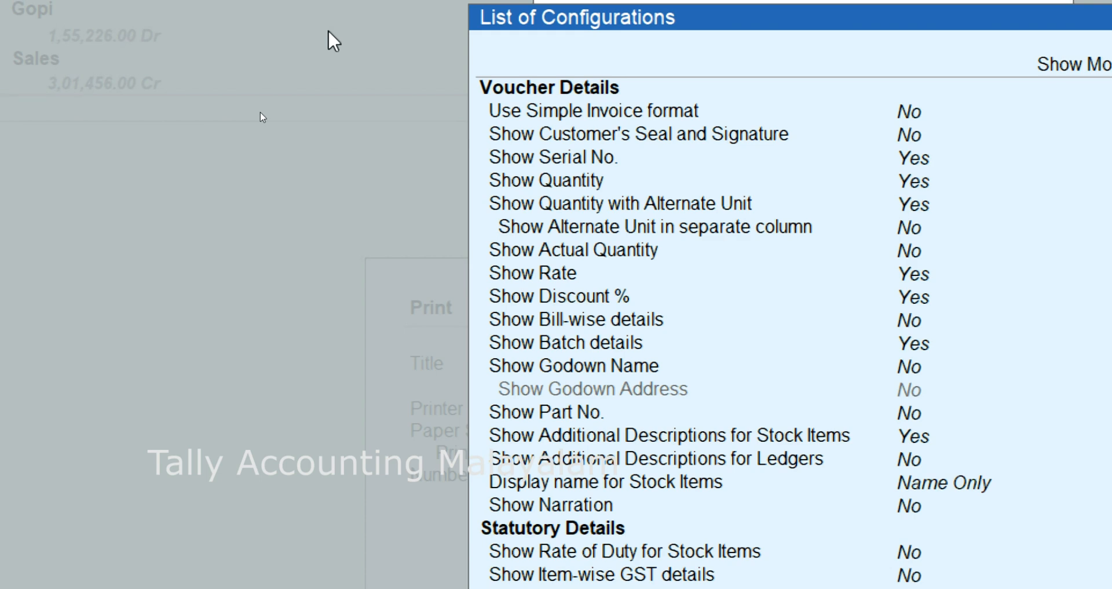
# - Close the print configuration, preview the invoice with the current second-page settings, and close the preview
pyautogui.press('Escape')
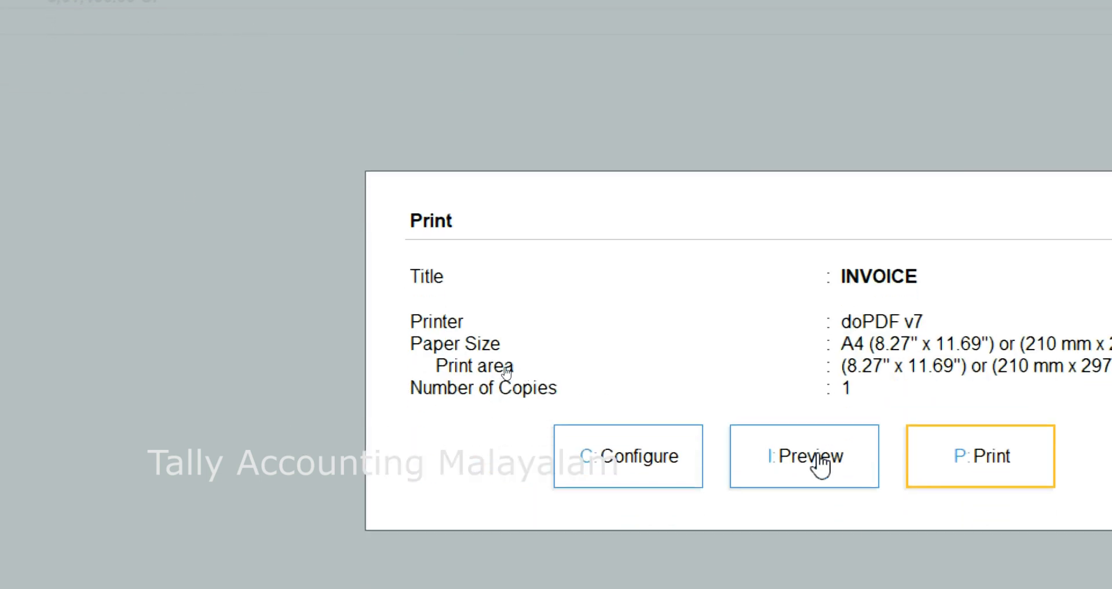
pyautogui.click(819, 461)
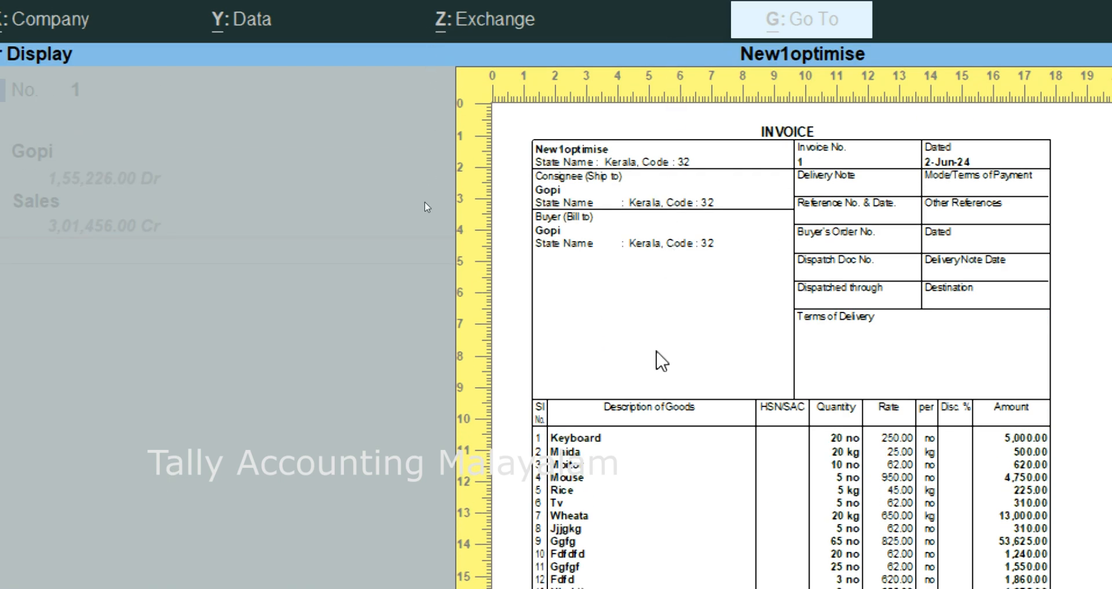
pyautogui.press('Escape')
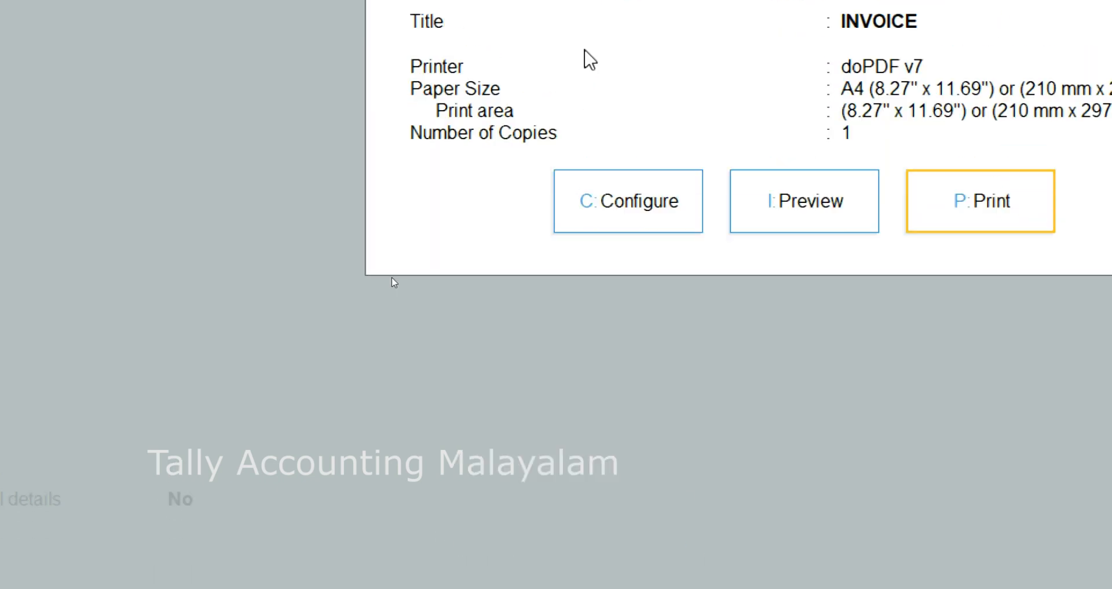
# - Show the full list of invoice print configurations and set the height of the normal invoice to 13 inches
pyautogui.click(667, 210)
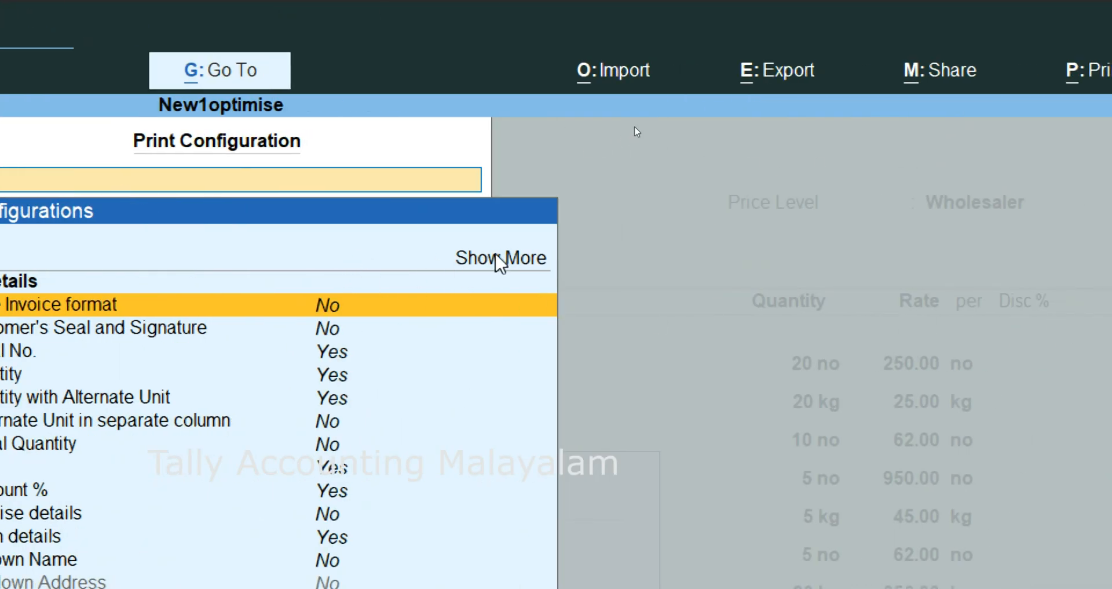
pyautogui.click(499, 259)
pyautogui.press('Down')
pyautogui.press('Down')
pyautogui.press('Down')
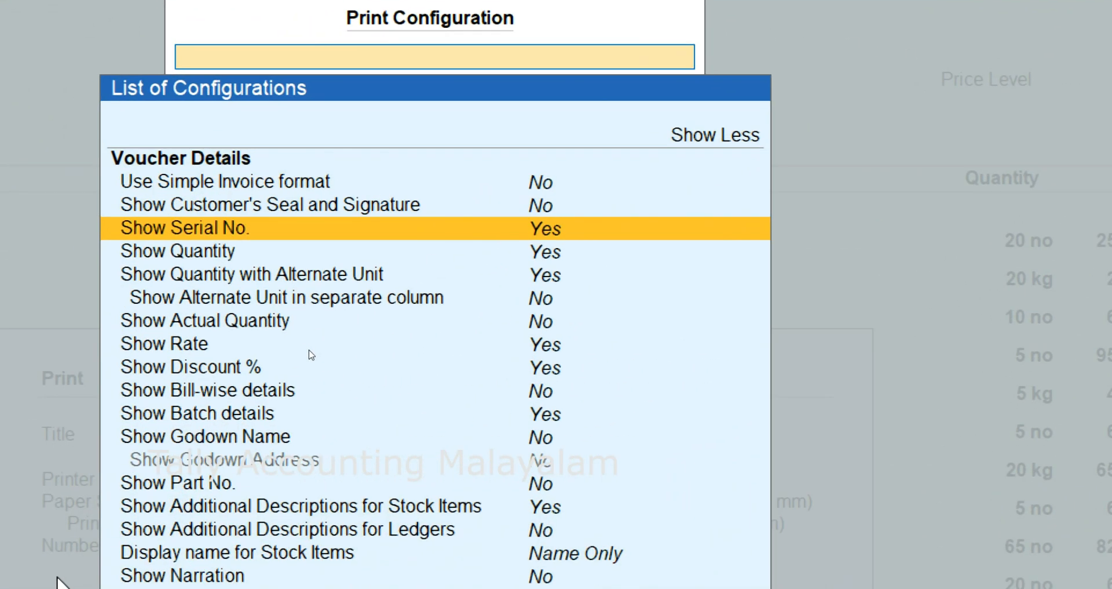
pyautogui.press('Down')
pyautogui.press('Down')
pyautogui.press('Down')
pyautogui.press('Down')
pyautogui.press('Down')
pyautogui.press('Down')
pyautogui.press('Down')
pyautogui.press('Down')
pyautogui.press('Down')
pyautogui.press('Down')
pyautogui.press('Down')
pyautogui.press('Down')
pyautogui.press('Down')
pyautogui.press('Down')
pyautogui.press('Down')
pyautogui.press('Down')
pyautogui.press('Down')
pyautogui.press('Down')
pyautogui.press('Down')
pyautogui.press('Down')
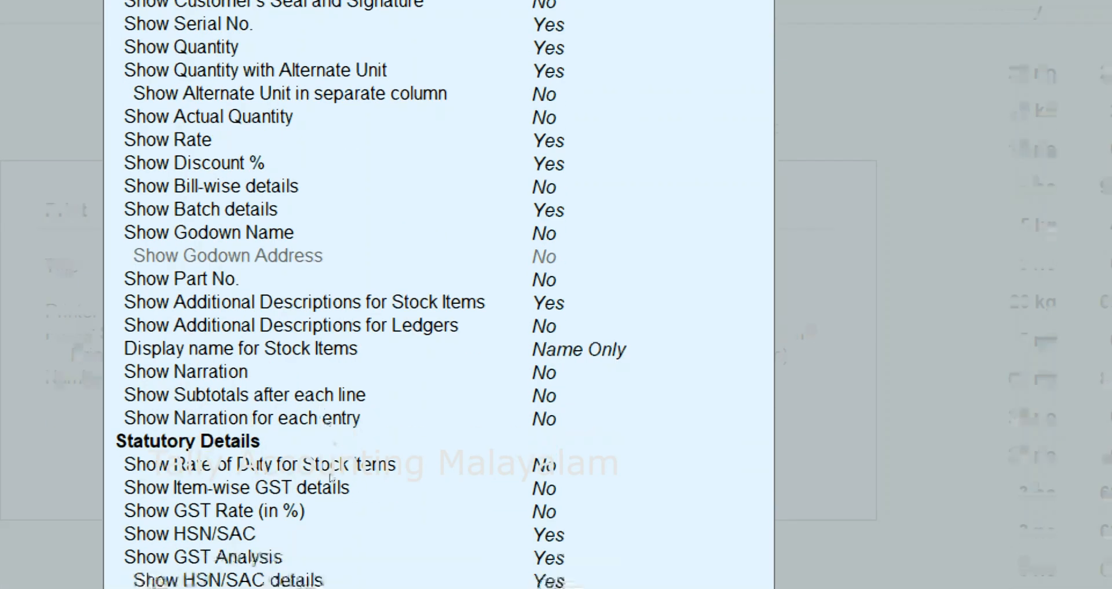
pyautogui.press('Down')
pyautogui.press('Down')
pyautogui.press('Down')
pyautogui.press('Down')
pyautogui.press('Down')
pyautogui.press('Down')
pyautogui.press('Down')
pyautogui.press('Down')
pyautogui.press('Down')
pyautogui.press('Down')
pyautogui.press('Down')
pyautogui.press('Down')
pyautogui.press('Down')
pyautogui.press('Down')
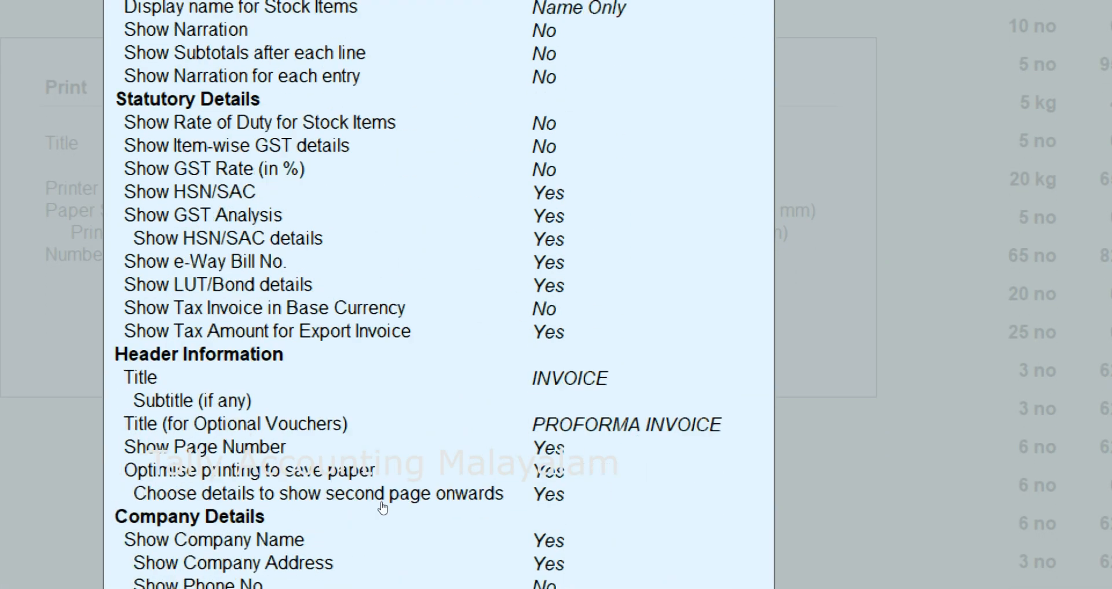
pyautogui.press('Down')
pyautogui.press('Down')
pyautogui.press('Down')
pyautogui.press('Down')
pyautogui.press('Down')
pyautogui.press('Down')
pyautogui.press('Down')
pyautogui.press('Down')
pyautogui.press('Down')
pyautogui.press('Down')
pyautogui.press('Down')
pyautogui.press('Down')
pyautogui.press('Down')
pyautogui.press('Down')
pyautogui.press('Down')
pyautogui.press('Down')
pyautogui.press('Down')
pyautogui.press('Down')
pyautogui.press('Down')
pyautogui.press('Down')
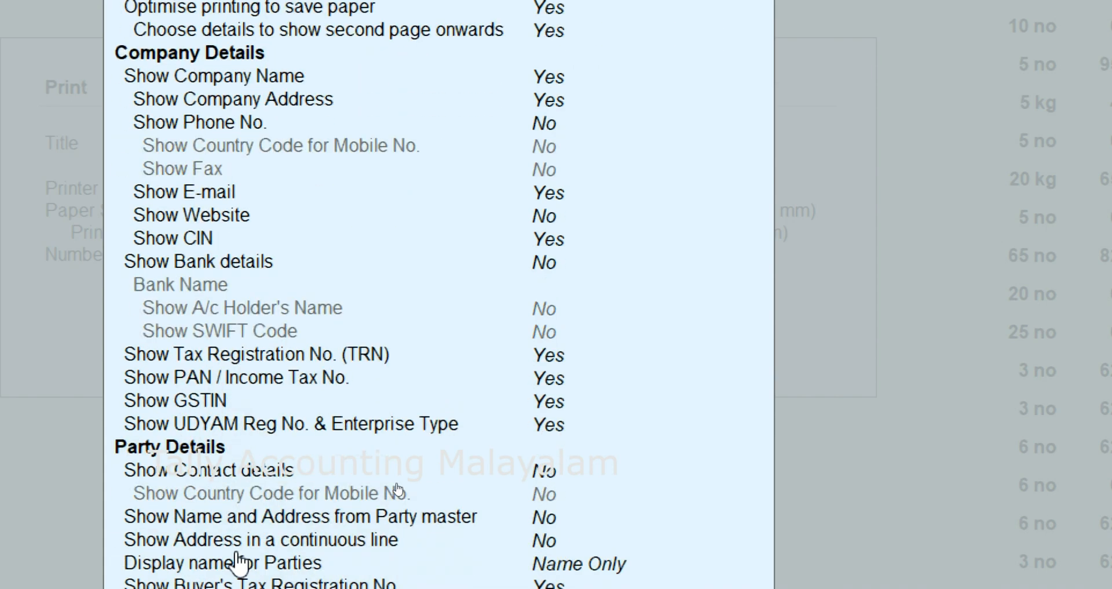
pyautogui.press('Down')
pyautogui.press('Down')
pyautogui.press('Down')
pyautogui.press('Down')
pyautogui.press('Down')
pyautogui.press('Down')
pyautogui.press('Down')
pyautogui.press('Down')
pyautogui.press('Down')
pyautogui.press('Down')
pyautogui.press('Down')
pyautogui.press('Down')
pyautogui.press('Down')
pyautogui.press('Down')
pyautogui.press('Down')
pyautogui.press('Down')
pyautogui.press('Down')
pyautogui.press('Down')
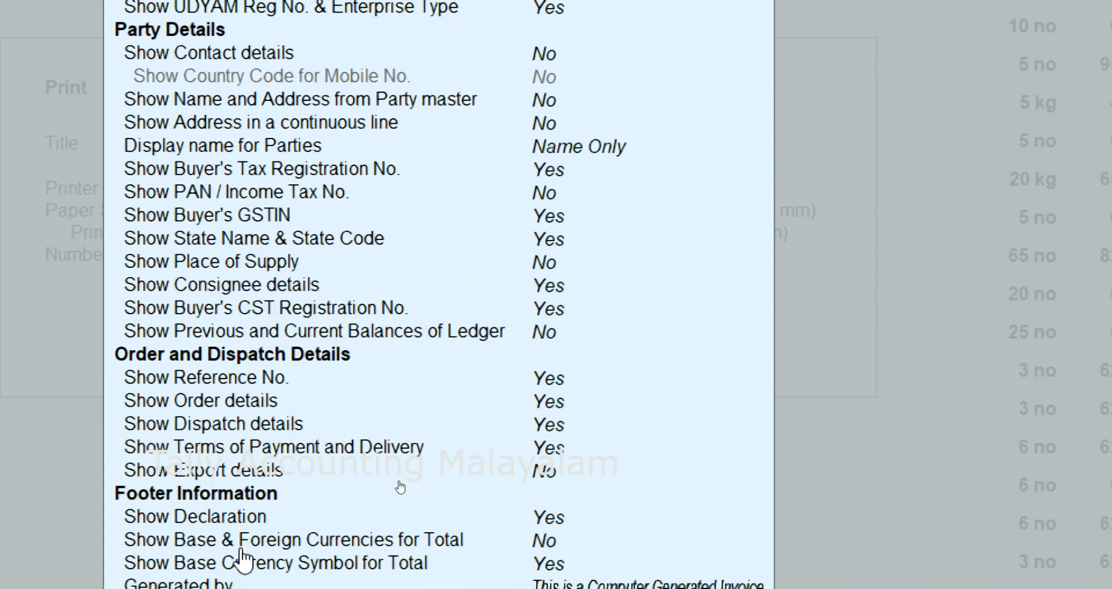
pyautogui.press('Down')
pyautogui.press('Down')
pyautogui.press('Down')
pyautogui.press('Down')
pyautogui.press('Down')
pyautogui.press('Down')
pyautogui.press('Down')
pyautogui.press('Down')
pyautogui.press('Down')
pyautogui.press('Down')
pyautogui.press('Down')
pyautogui.press('Down')
pyautogui.press('Down')
pyautogui.press('Down')
pyautogui.press('Down')
pyautogui.press('Down')
pyautogui.press('Down')
pyautogui.press('Down')
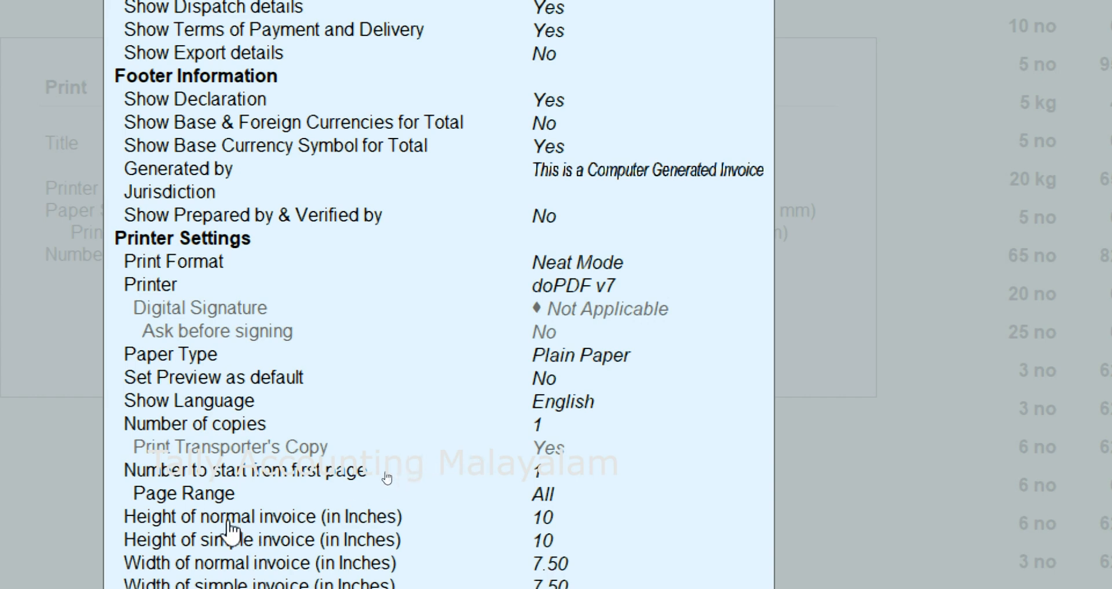
pyautogui.click(545, 521)
pyautogui.click(545, 521)
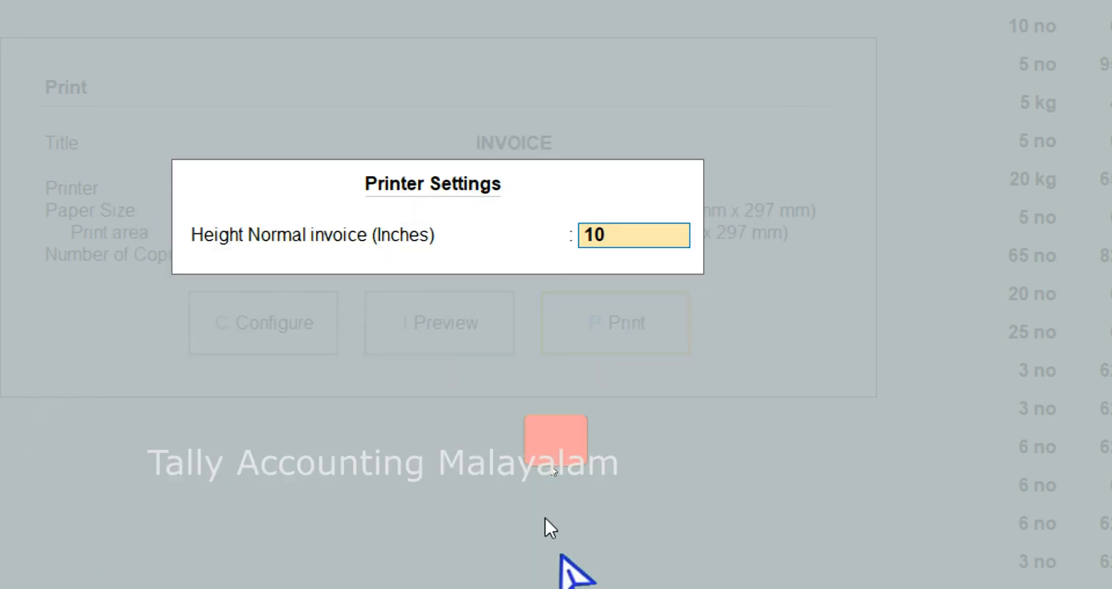
pyautogui.write('13')
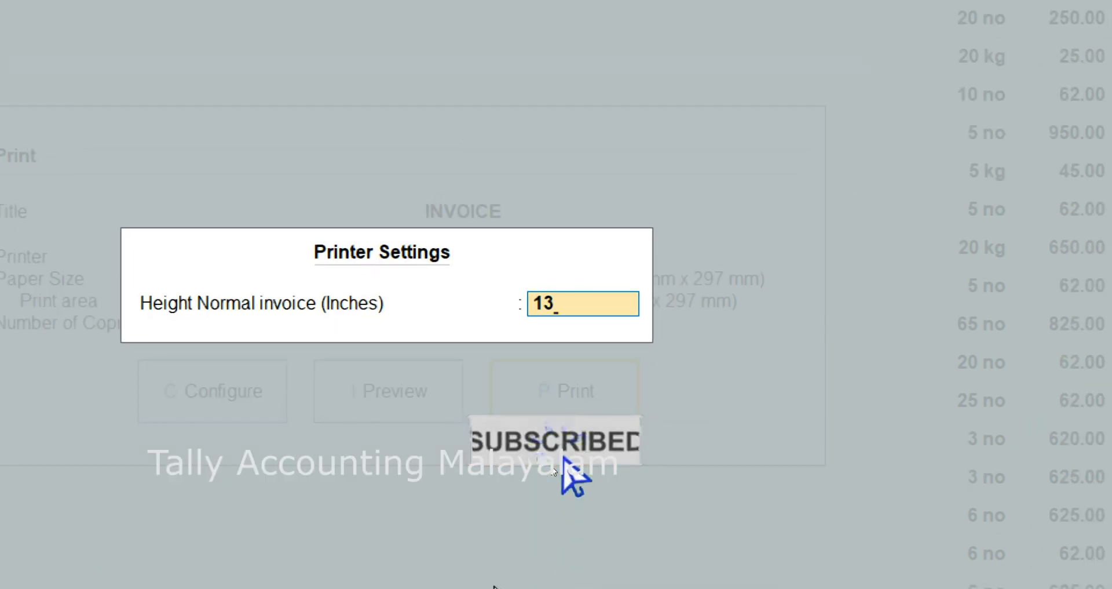
pyautogui.press('Return')
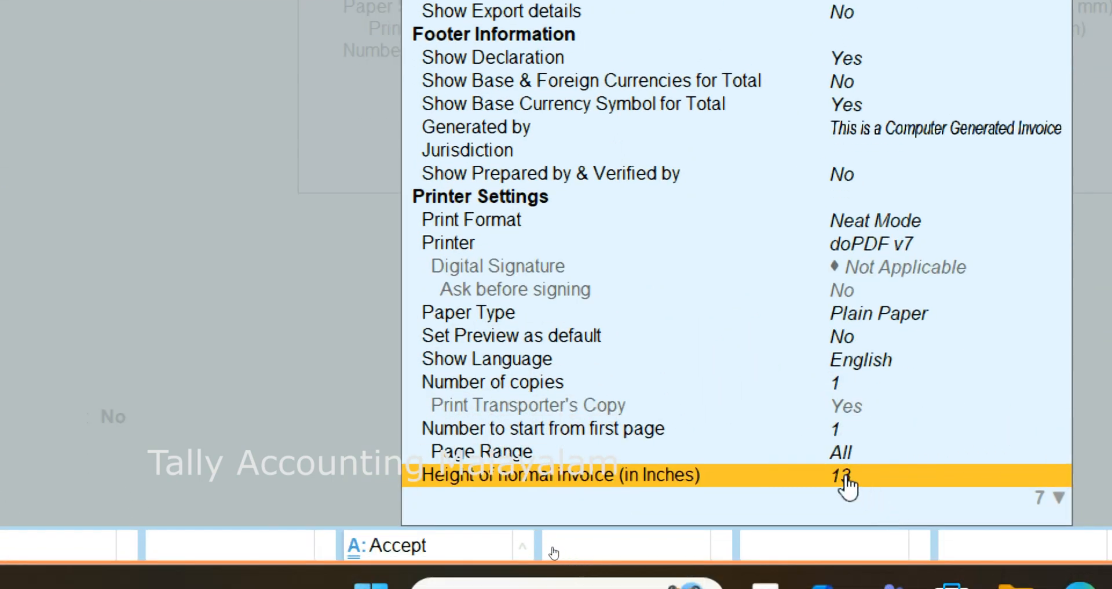
# - Set the height of the simple invoice to 13 inches
pyautogui.press('Down')
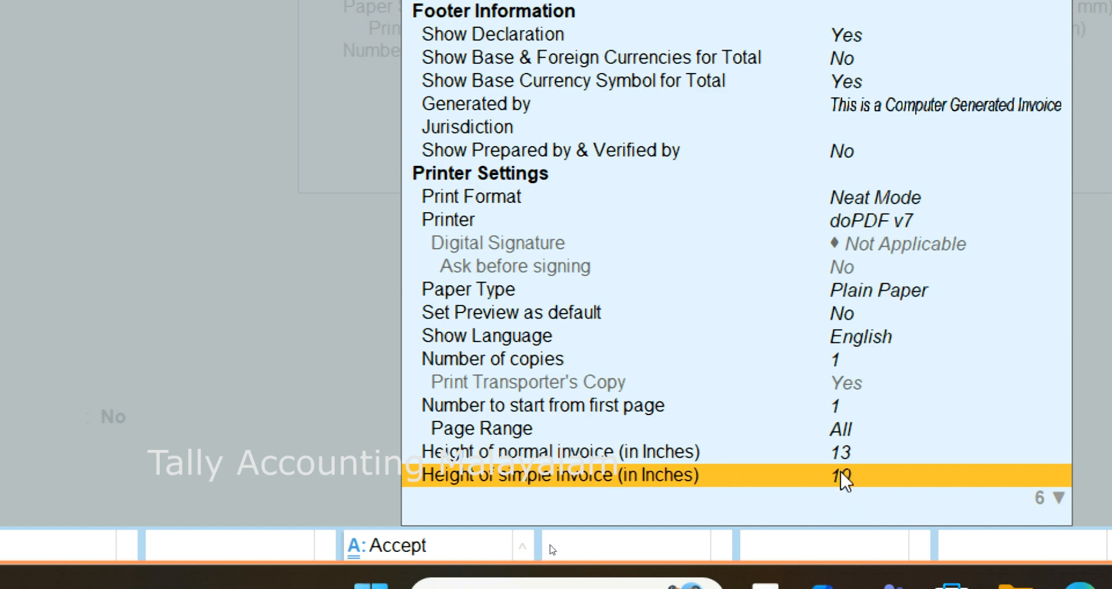
pyautogui.press('Return')
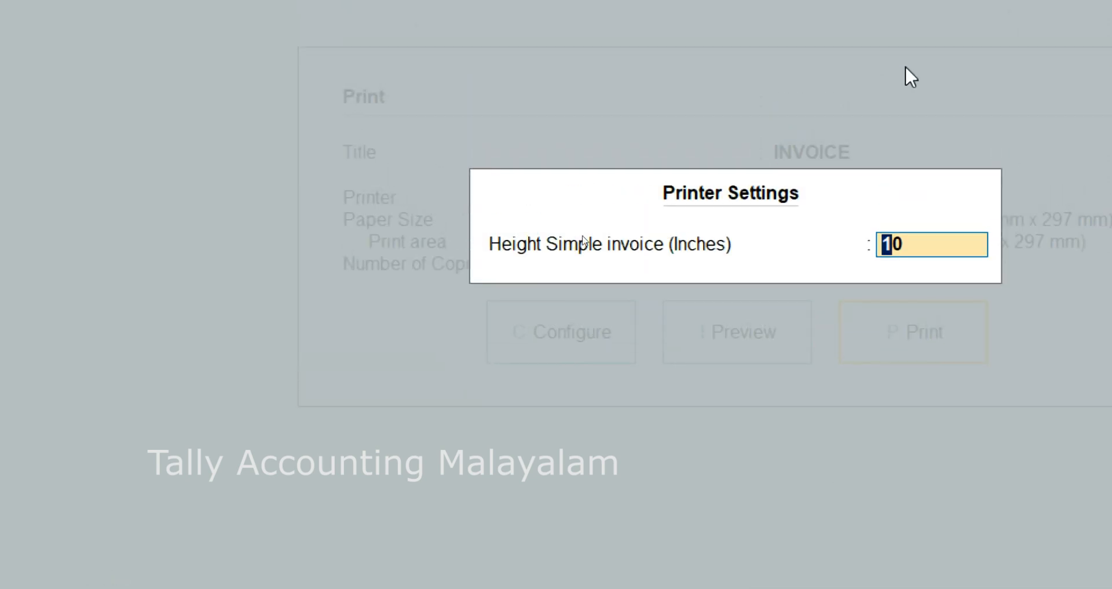
pyautogui.write('13')
pyautogui.press('Return')
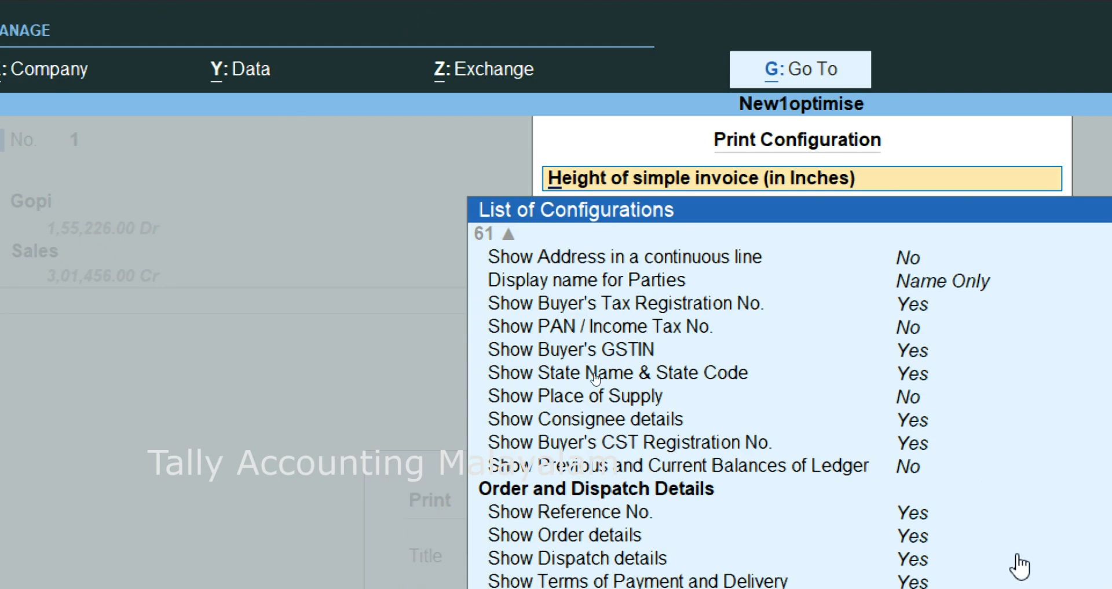
# - Set the widths of the normal and simple invoices to 8 inches each and close the print configuration
pyautogui.press('Down')
pyautogui.press('Down')
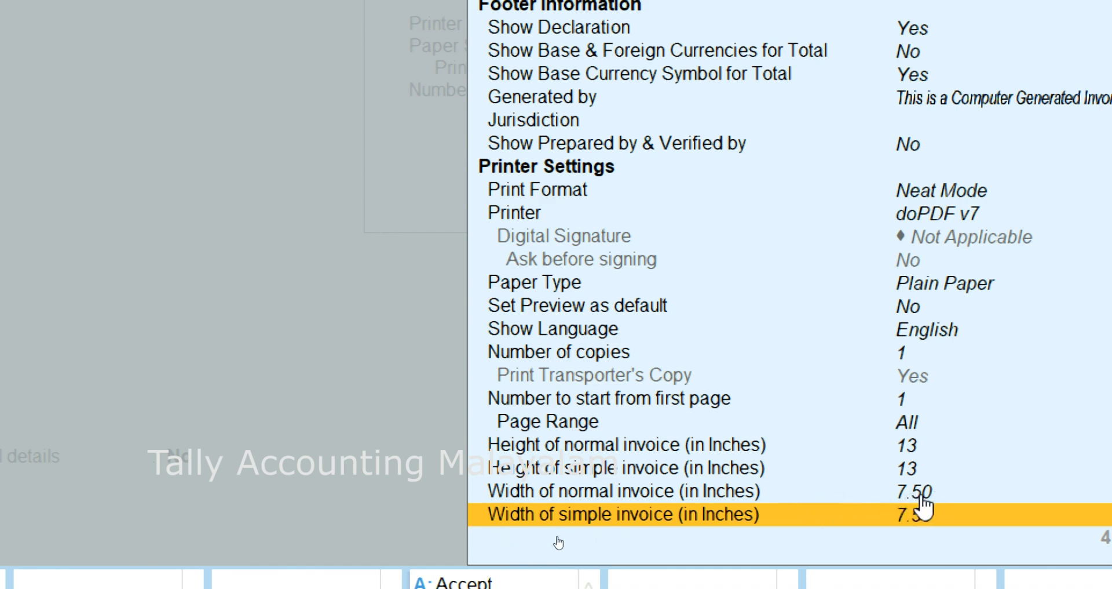
pyautogui.click(922, 509)
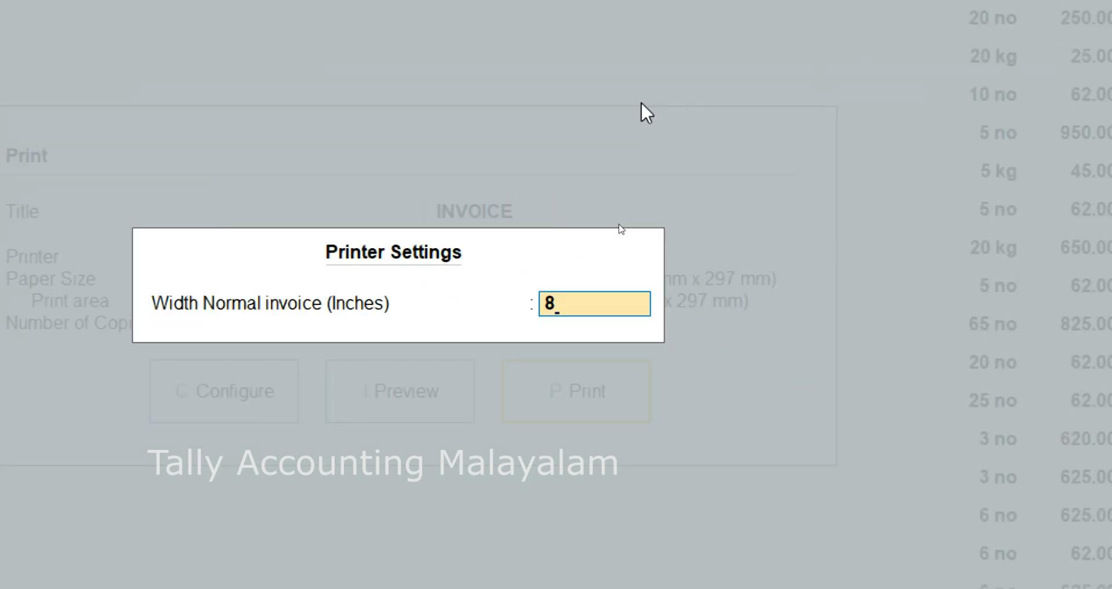
pyautogui.press('Return')
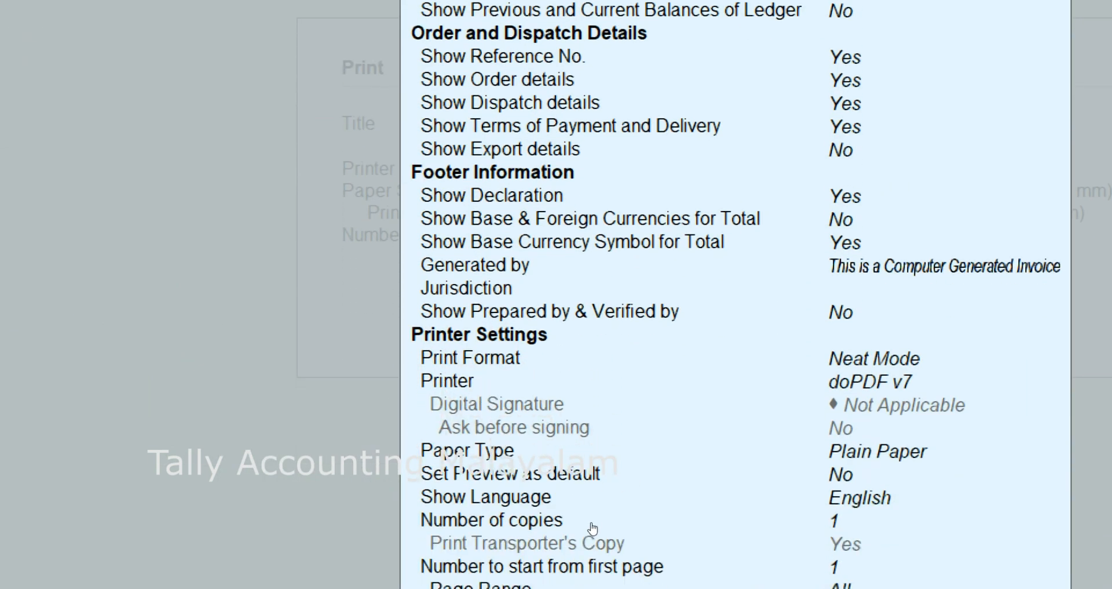
pyautogui.press('Down')
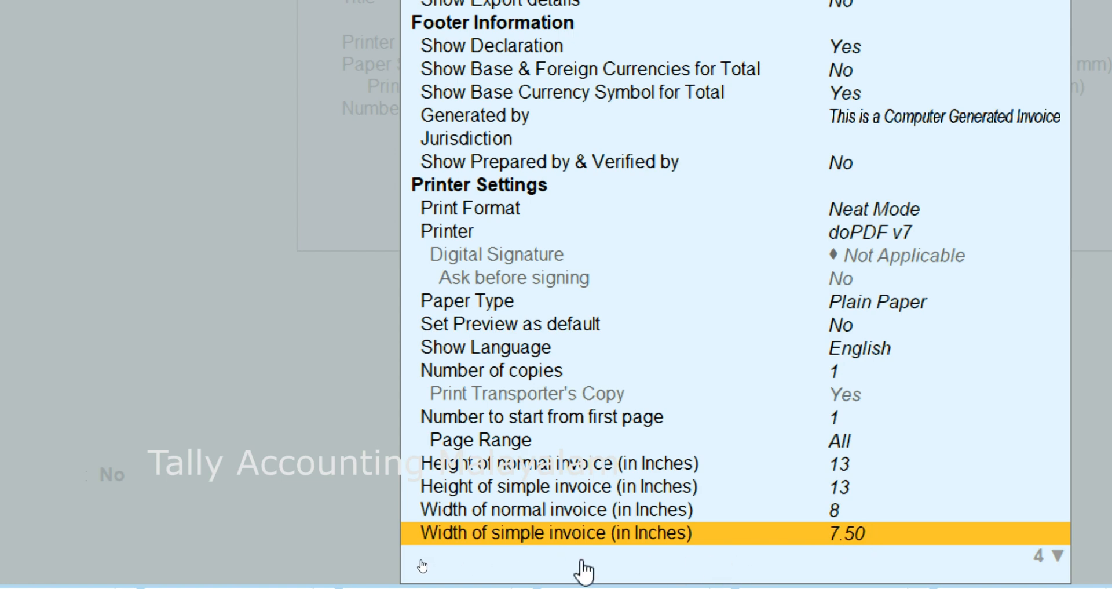
pyautogui.click(862, 535)
pyautogui.write('8')
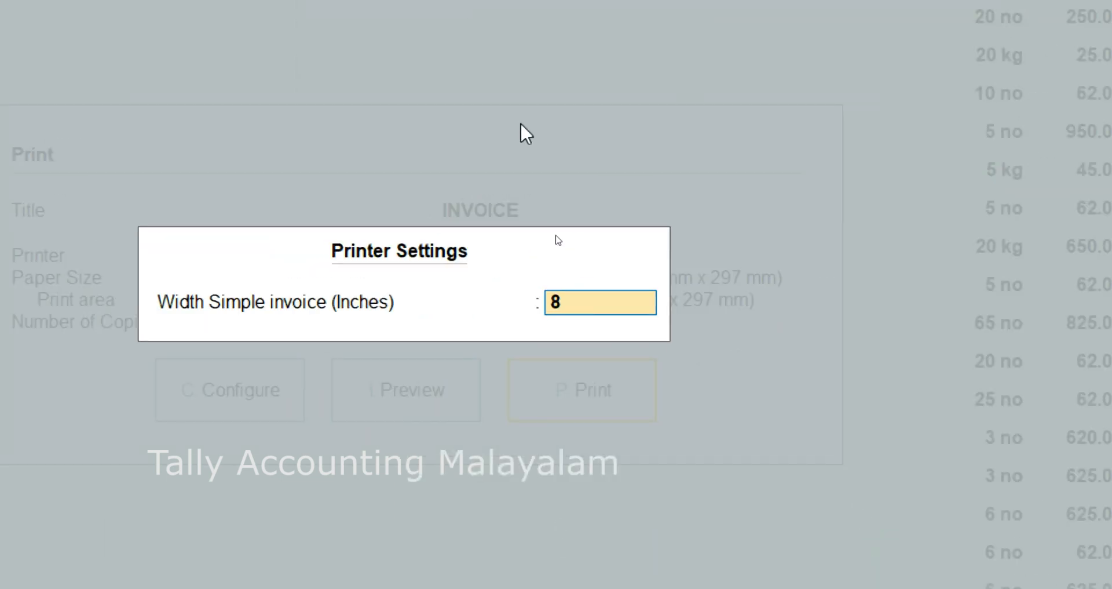
pyautogui.press('Return')
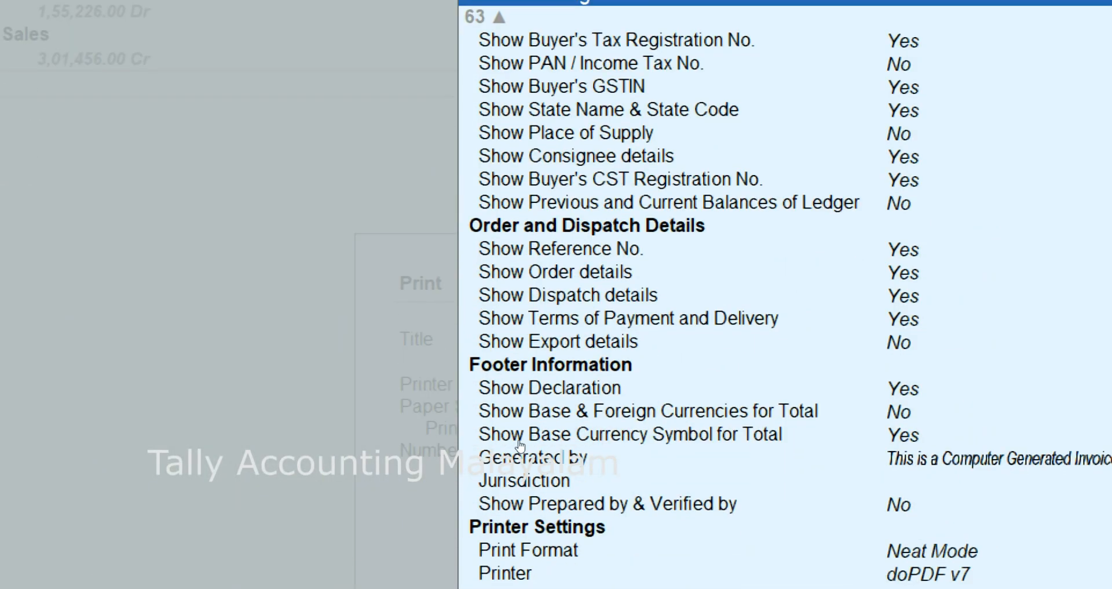
pyautogui.press('Escape')
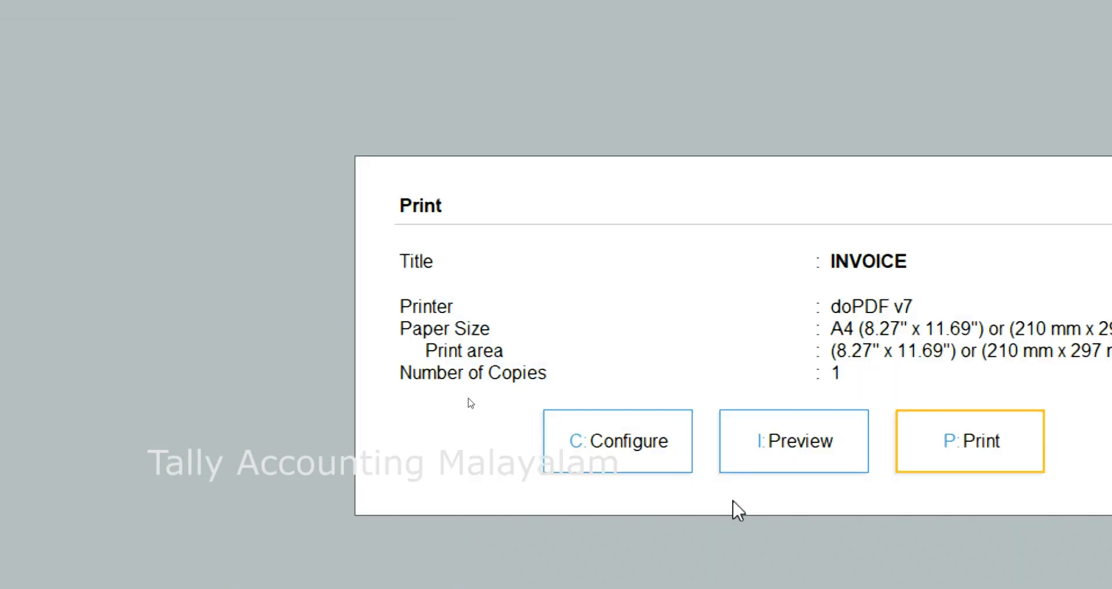
# - Preview the invoice with the new height and width, and return to the Gateway of Tally
pyautogui.click(774, 454)
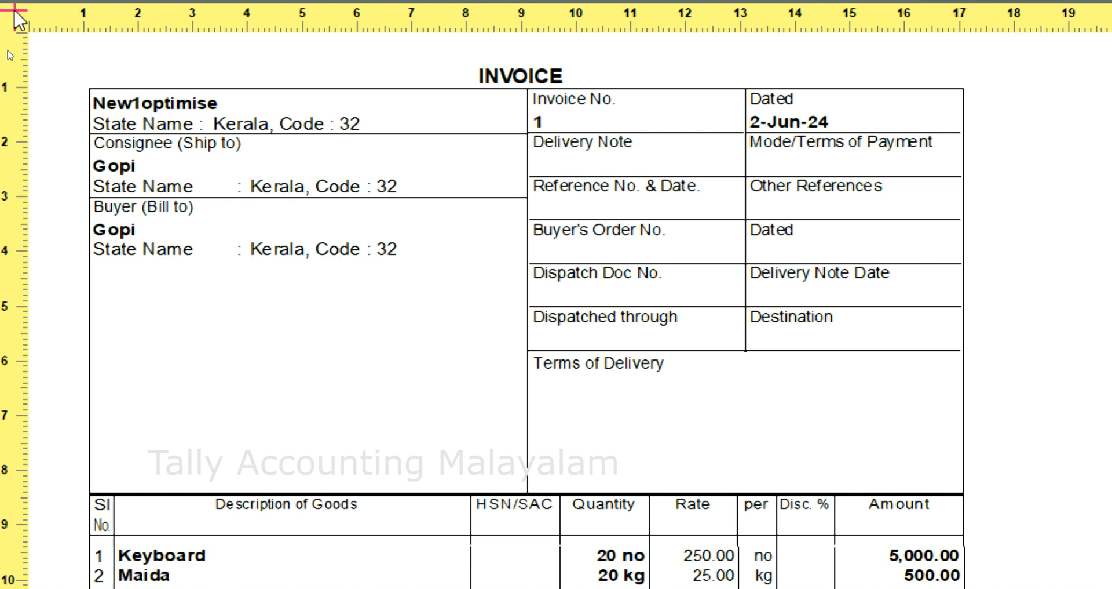
pyautogui.press('Escape')
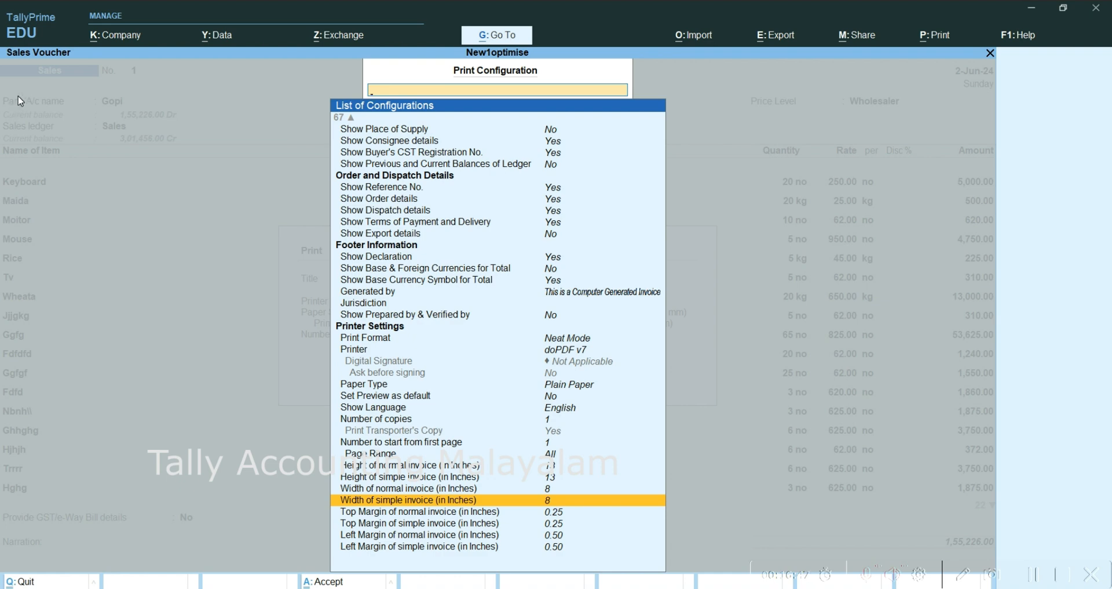
pyautogui.press('Escape')
pyautogui.press('Escape')
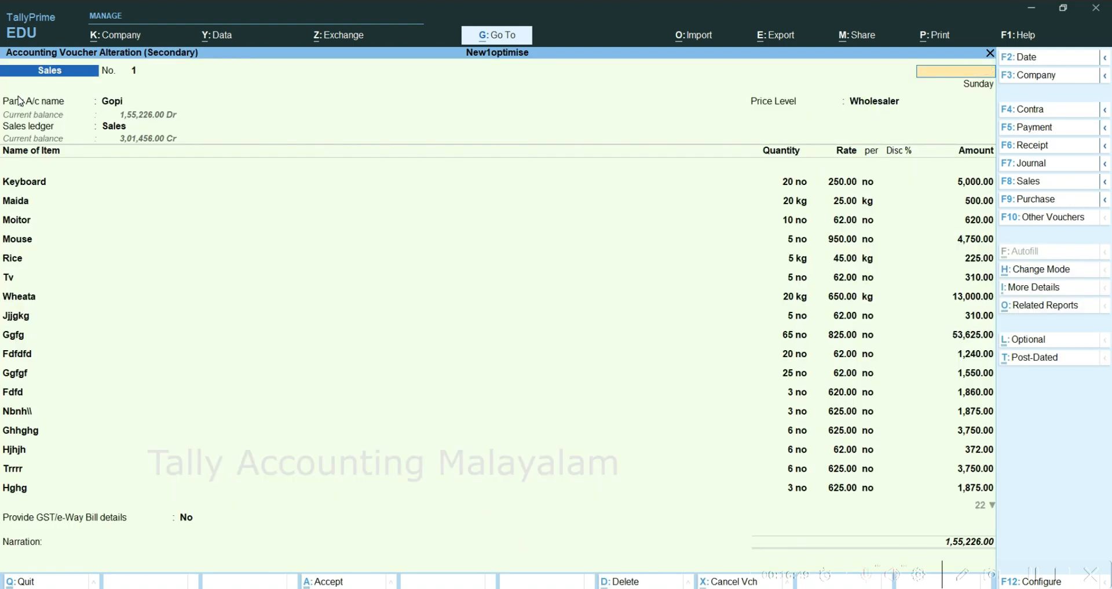
pyautogui.press('Escape')
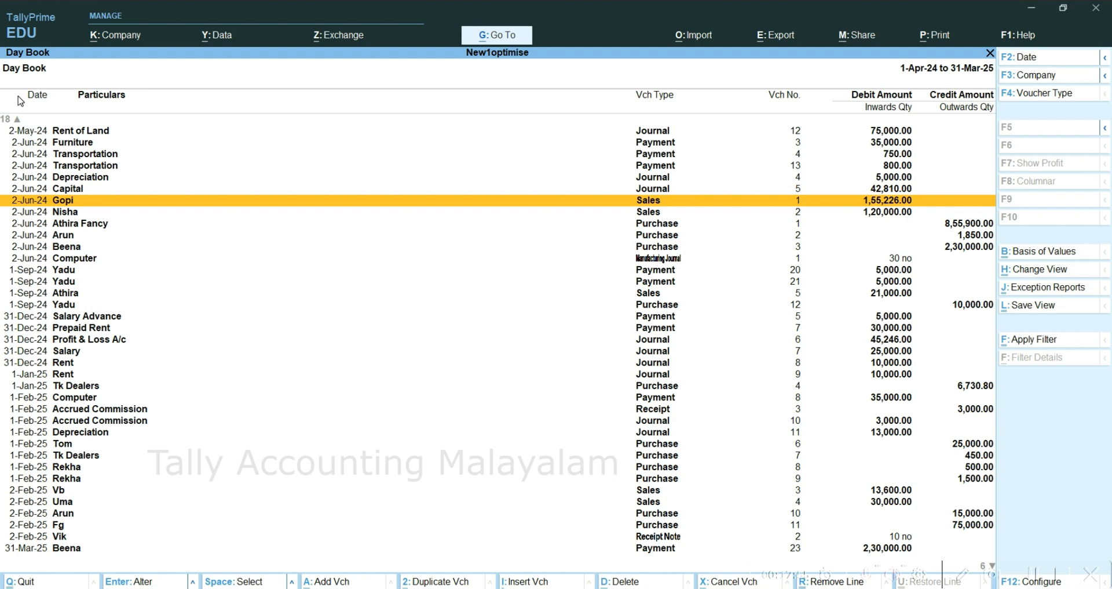
pyautogui.press('Escape')
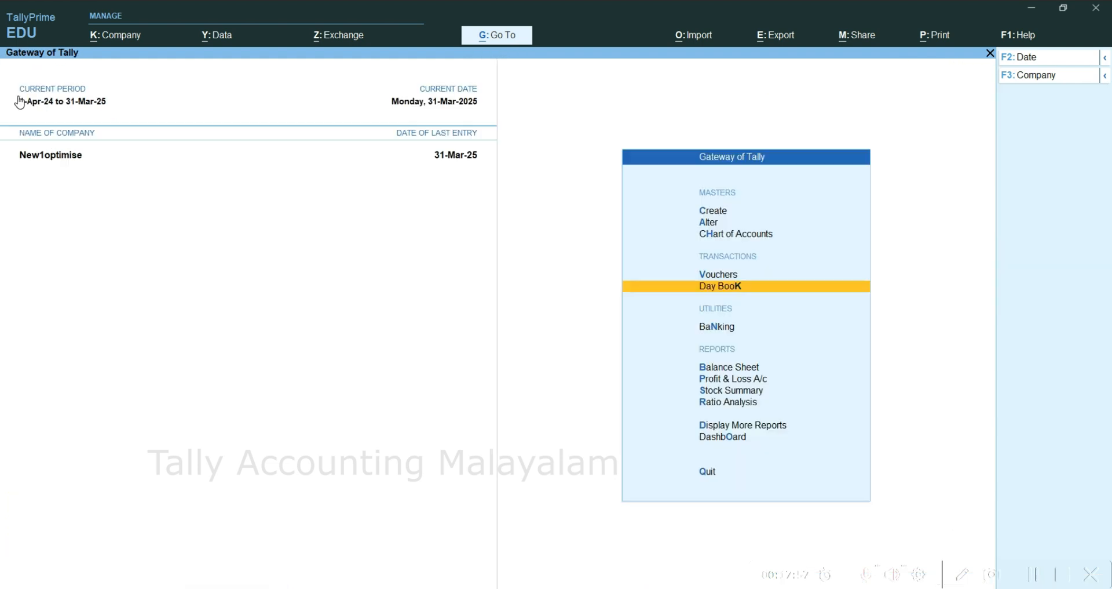
# - Open the customer's ledger vouchers report from the account books
pyautogui.press('Down')
pyautogui.press('Down')
pyautogui.press('Down')
pyautogui.press('Down')
pyautogui.press('Down')
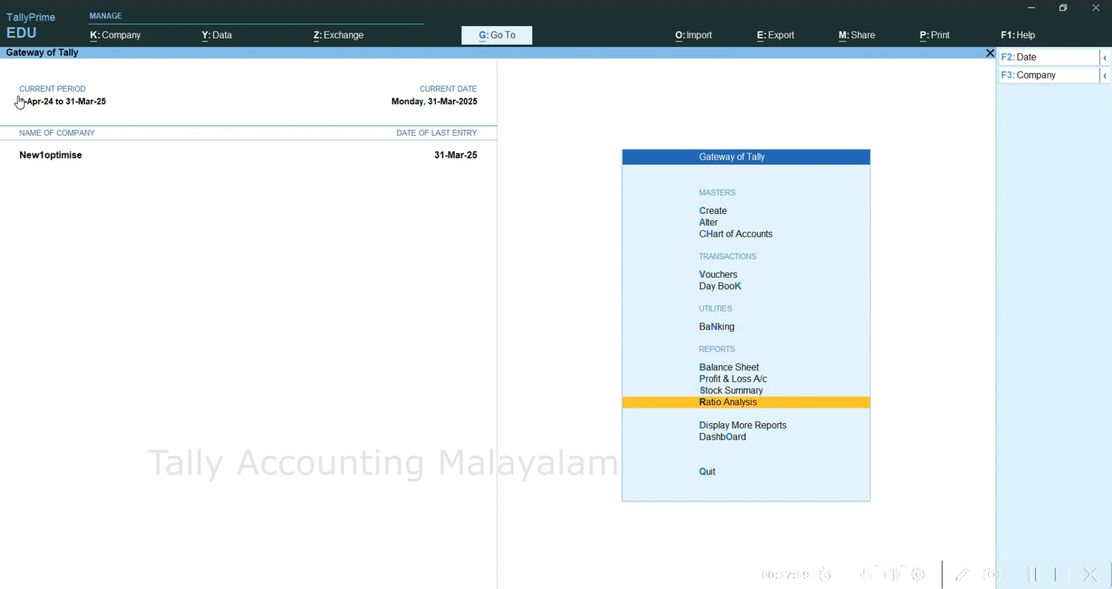
pyautogui.press('d')
pyautogui.press('Down')
pyautogui.press('Down')
pyautogui.press('Down')
pyautogui.press('Down')
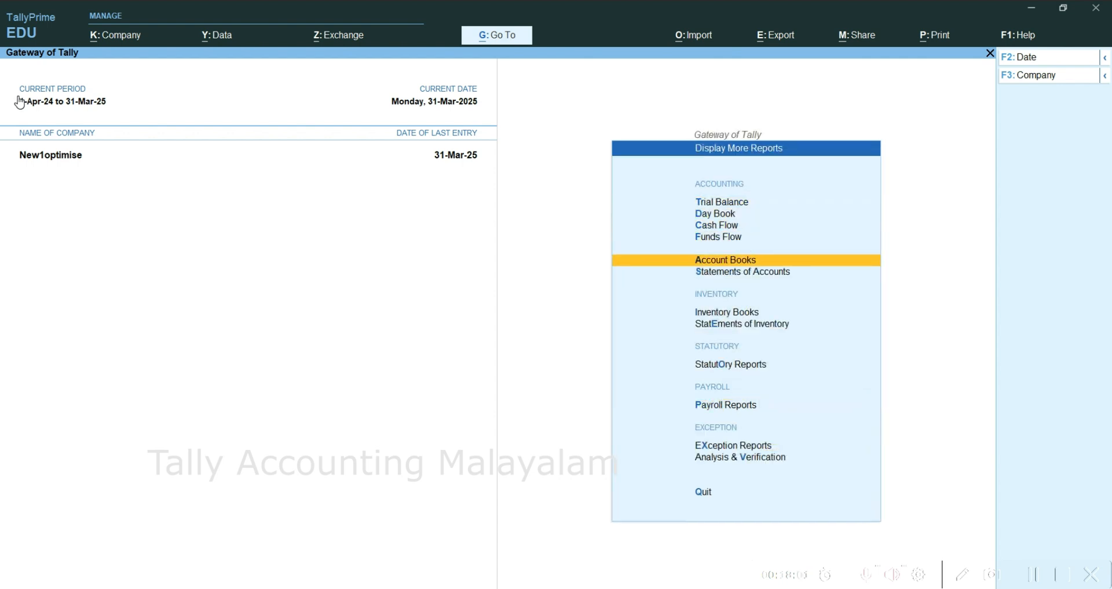
pyautogui.press('Return')
pyautogui.press('Down')
pyautogui.press('Return')
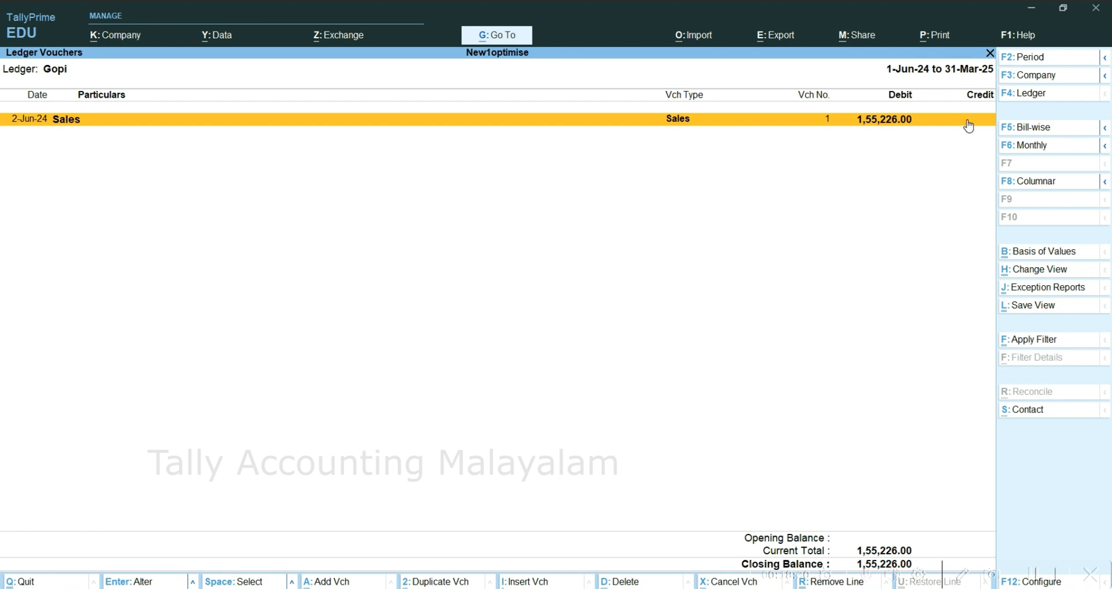
# - Set the ledger printout's report type to Confirmation of Accounts, preview it, and return to the Gateway of Tally
pyautogui.click(944, 46)
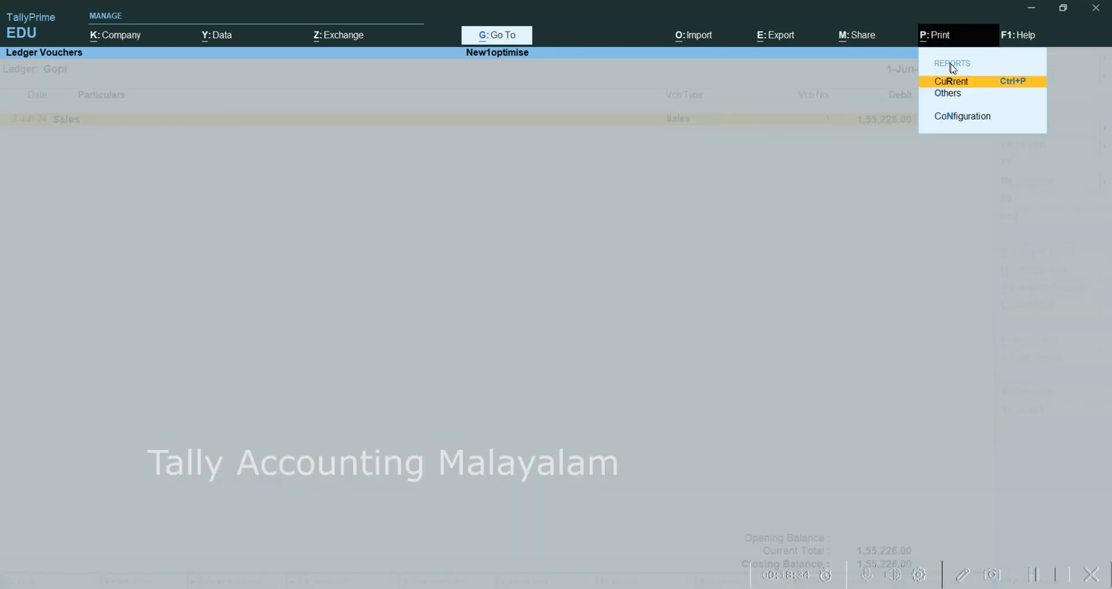
pyautogui.click(959, 86)
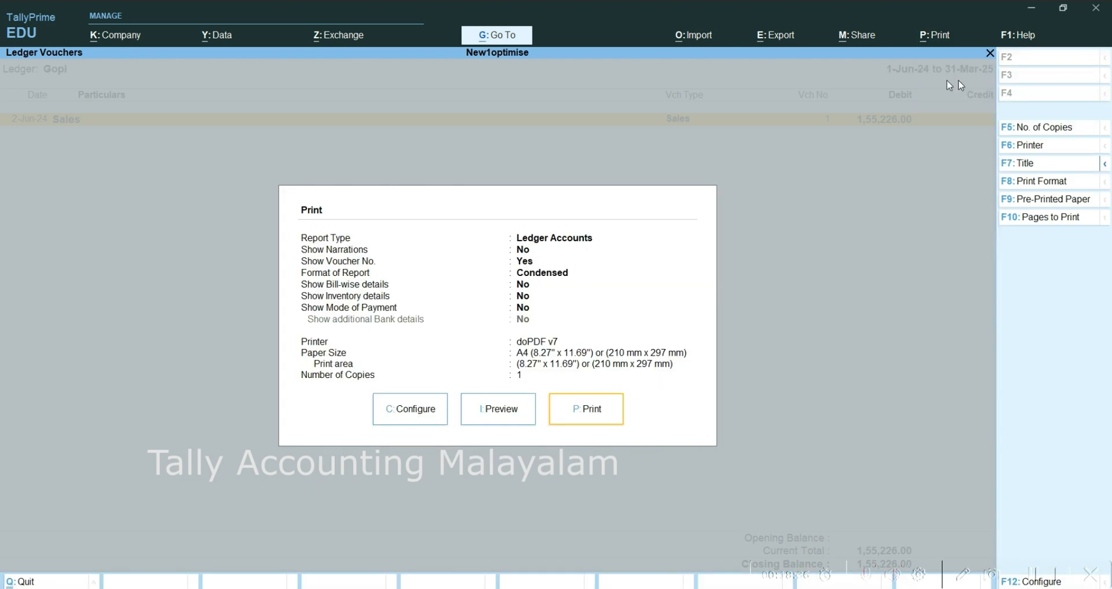
pyautogui.click(399, 409)
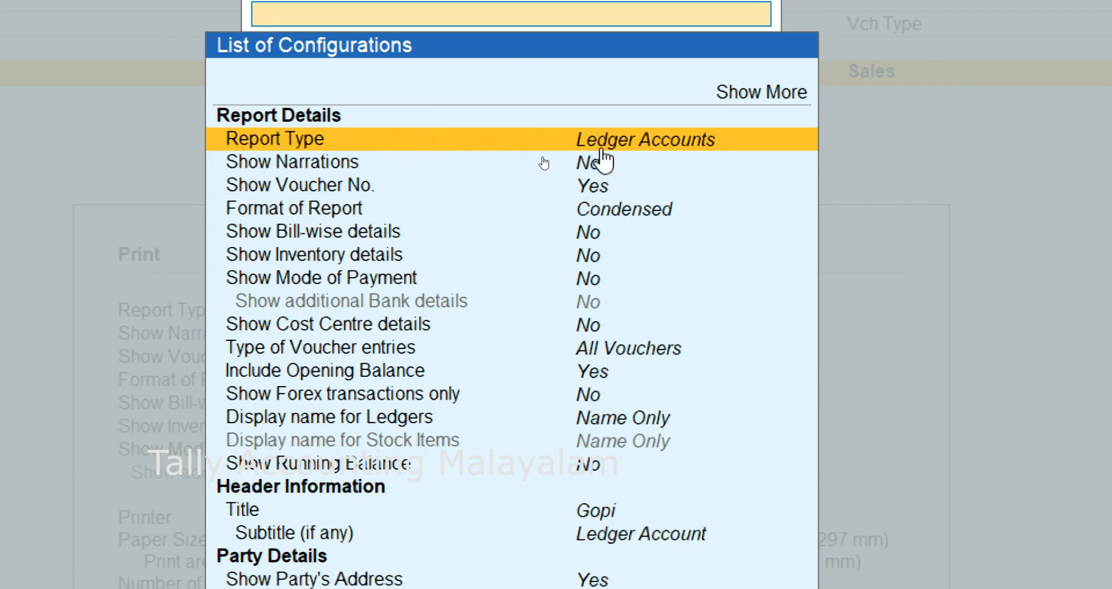
pyautogui.click(664, 141)
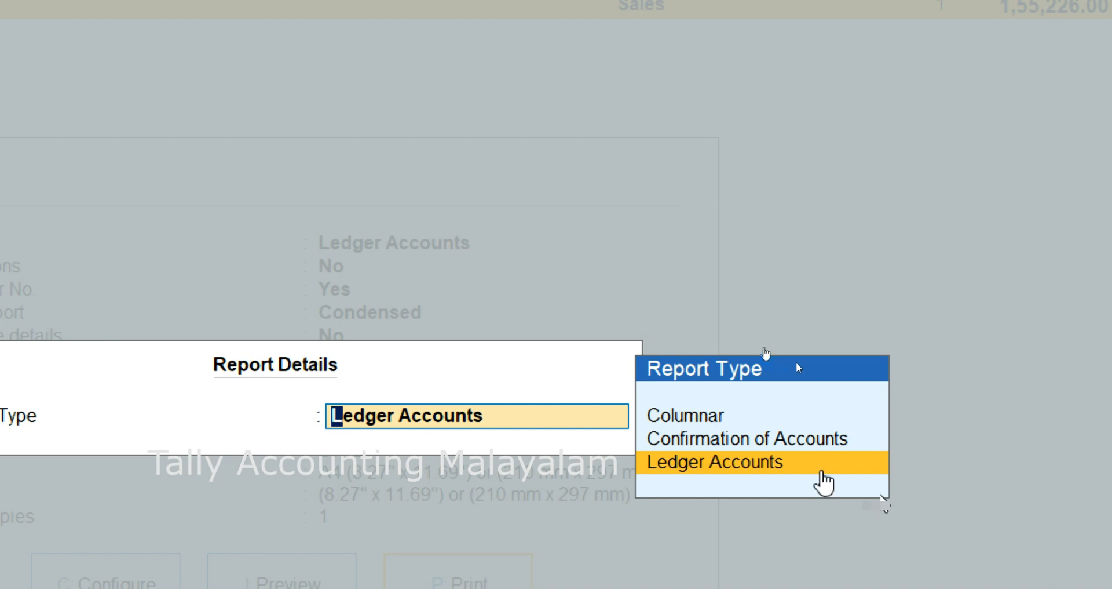
pyautogui.click(751, 442)
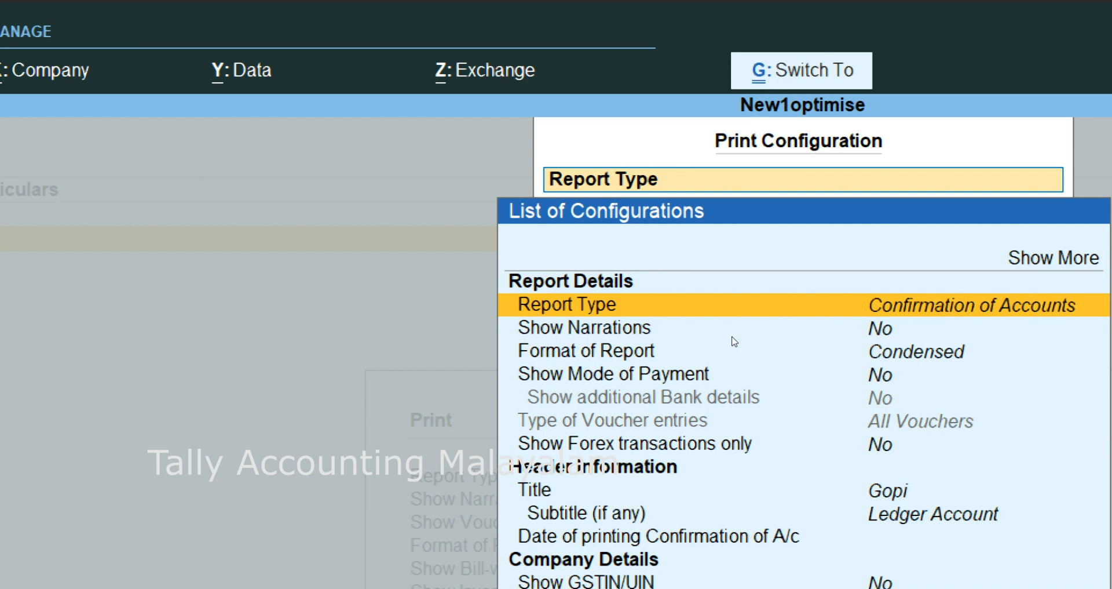
pyautogui.hotkey('ctrl', 'a')
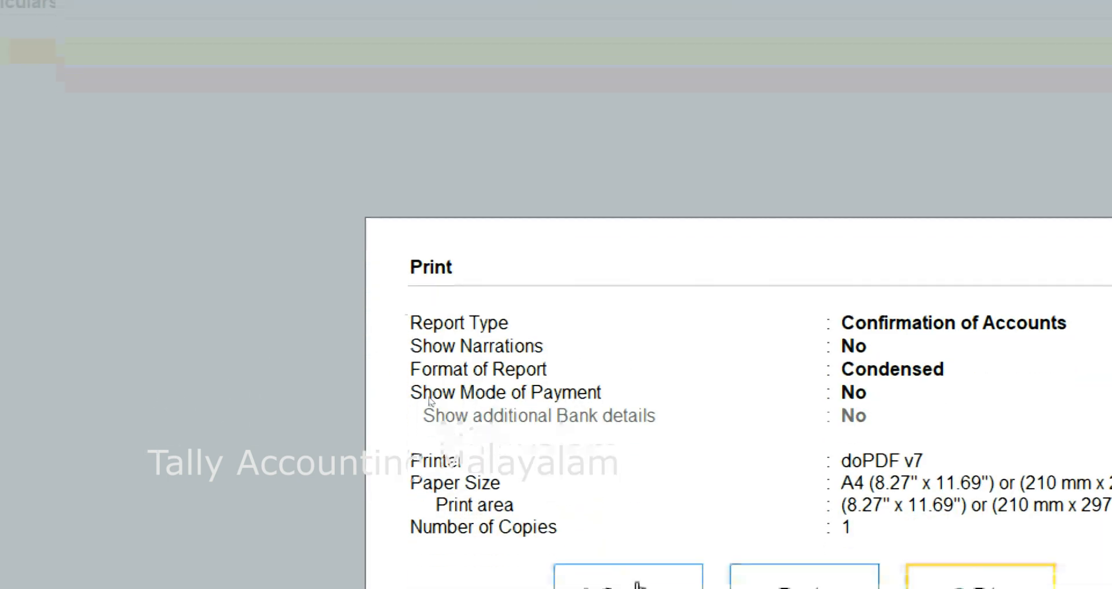
pyautogui.click(829, 551)
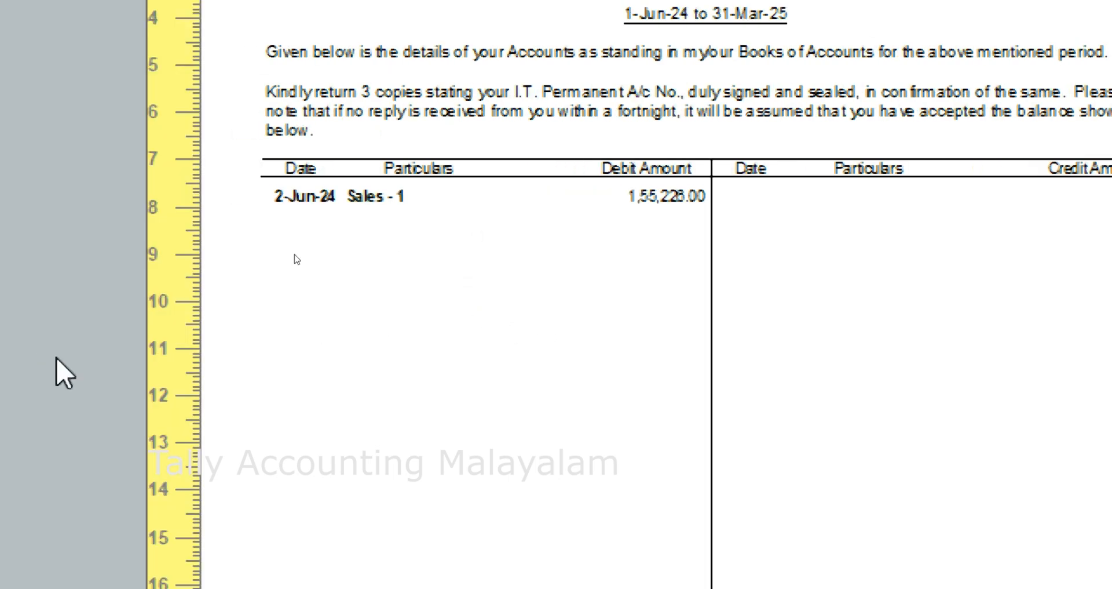
pyautogui.press('Escape')
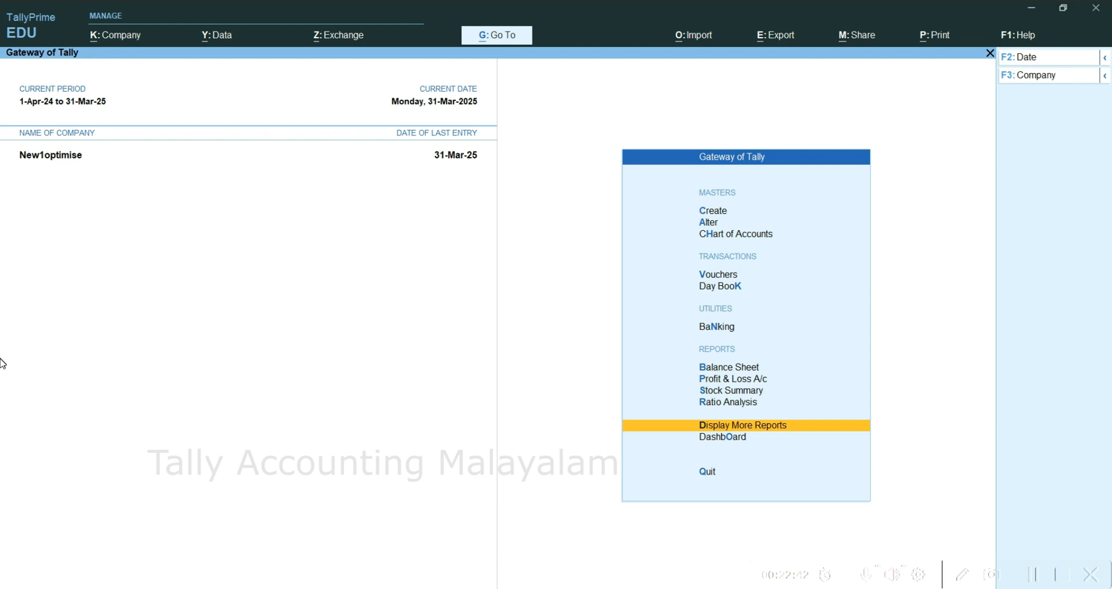
# - Open the Overdue Receivables report from the exception reports
pyautogui.press('Return')
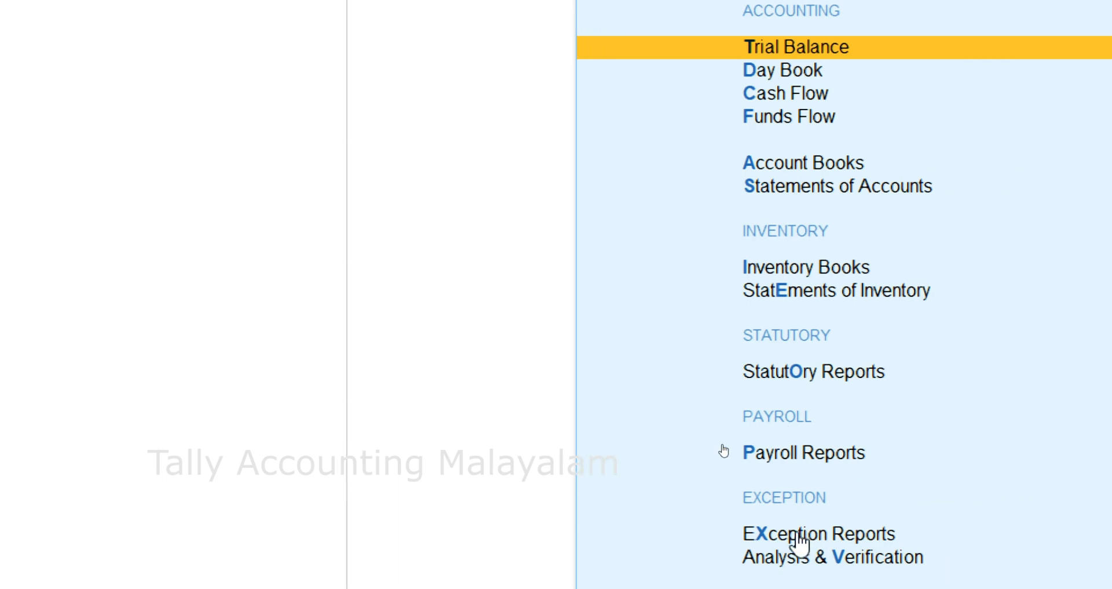
pyautogui.press('Down')
pyautogui.press('Down')
pyautogui.press('Down')
pyautogui.press('Down')
pyautogui.press('Down')
pyautogui.press('Down')
pyautogui.press('Down')
pyautogui.press('Down')
pyautogui.press('Down')
pyautogui.press('Down')
pyautogui.press('Return')
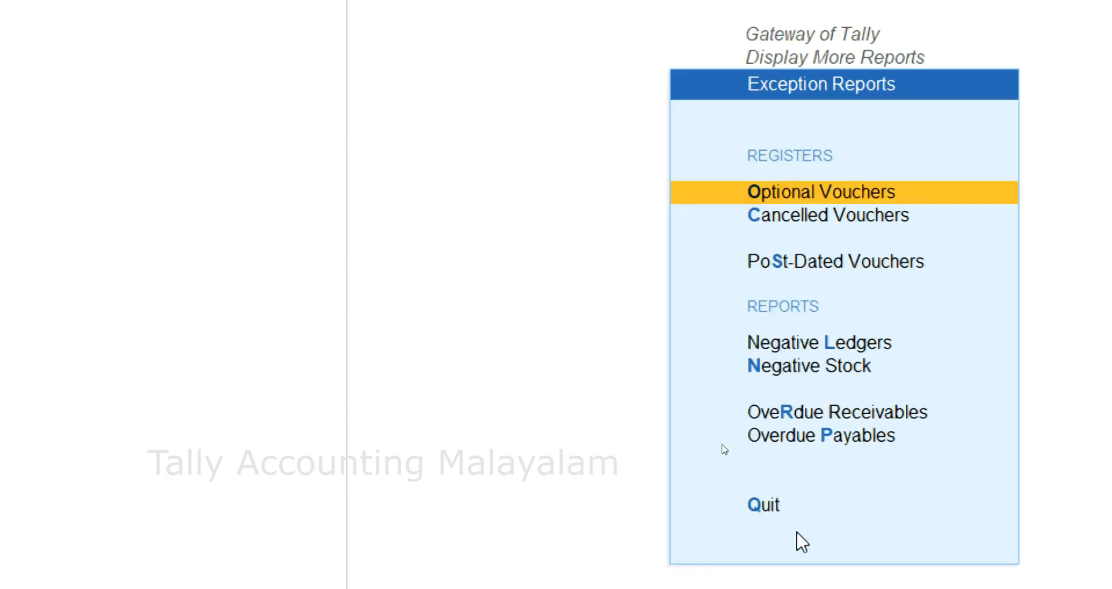
pyautogui.press('Down')
pyautogui.press('Down')
pyautogui.press('Down')
pyautogui.press('Down')
pyautogui.press('Down')
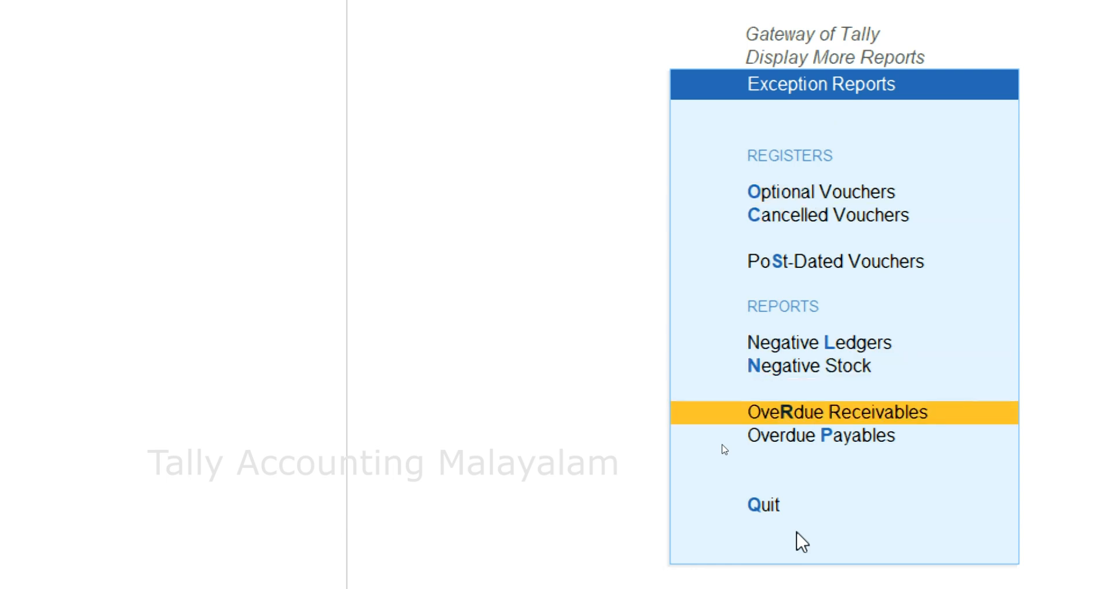
pyautogui.press('Return')
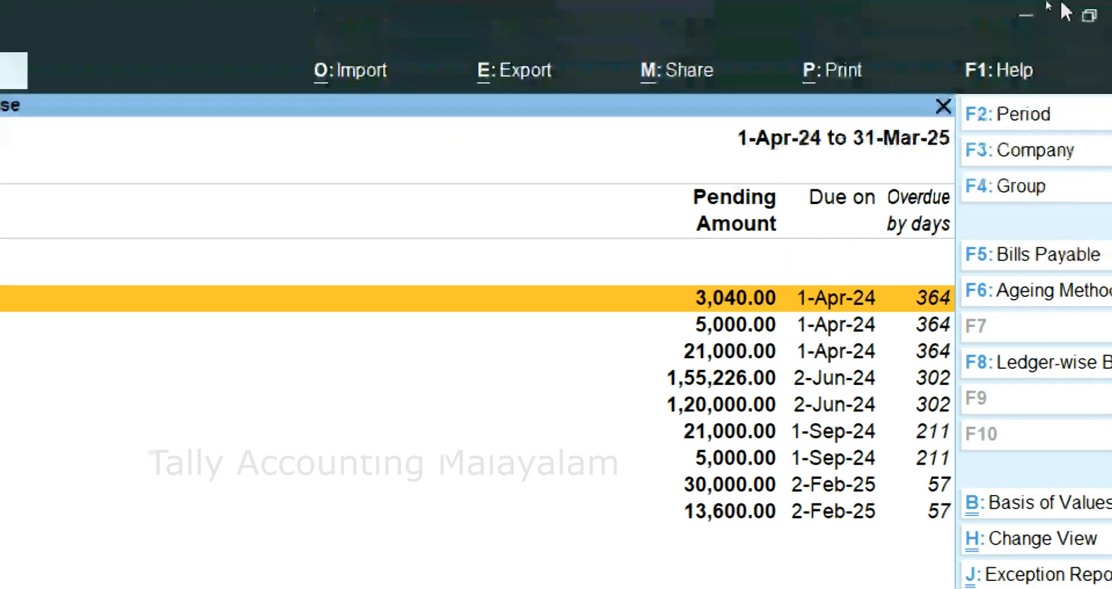
# - Change the report type in the overdue receivables print configuration to Reminder Letter
pyautogui.click(838, 73)
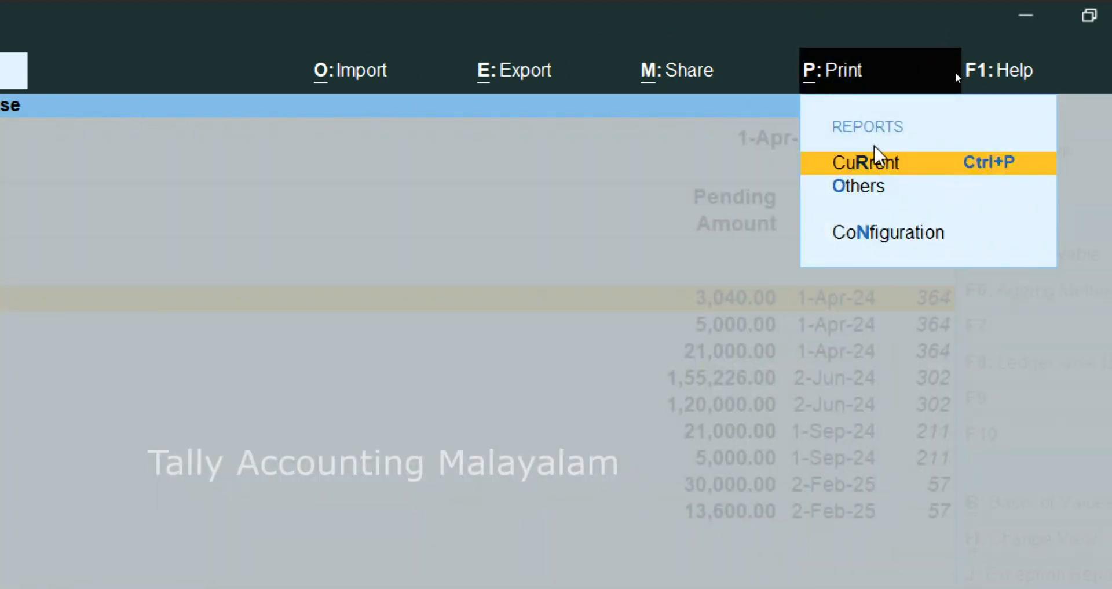
pyautogui.click(870, 165)
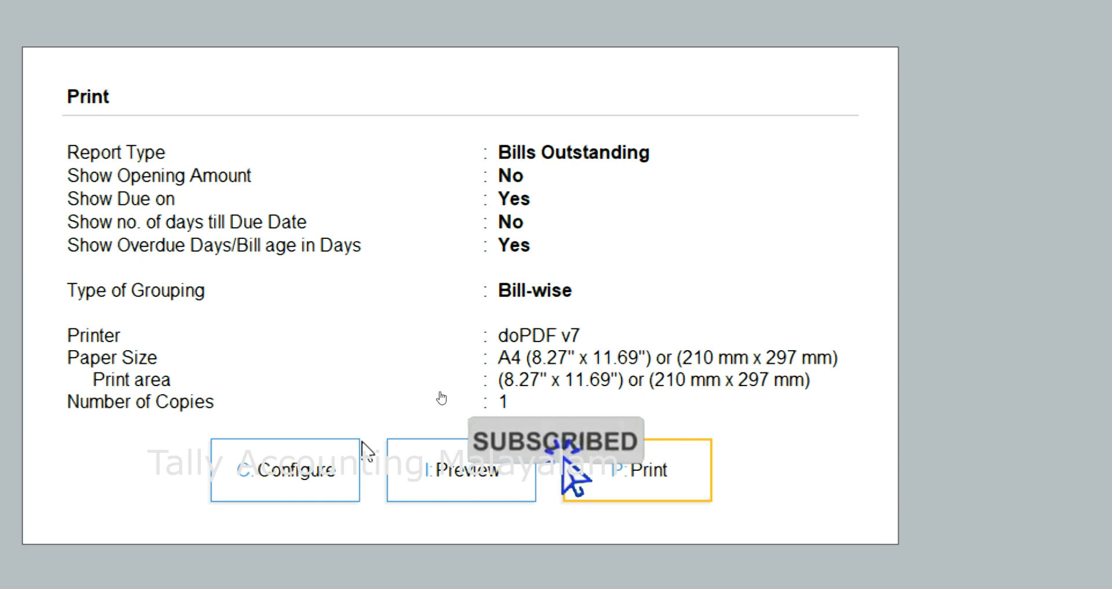
pyautogui.click(286, 484)
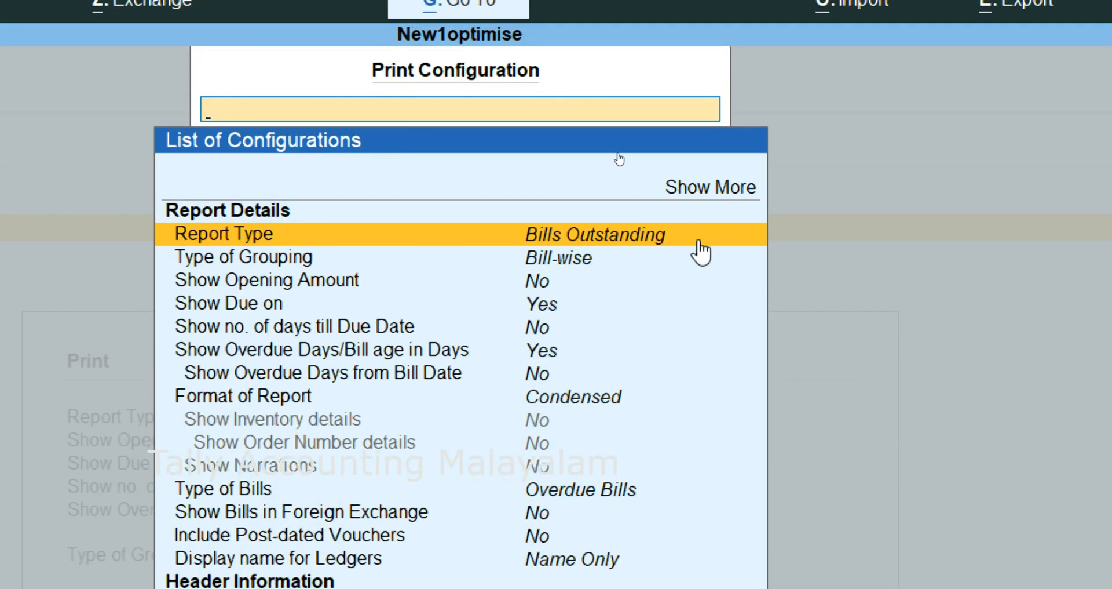
pyautogui.click(613, 239)
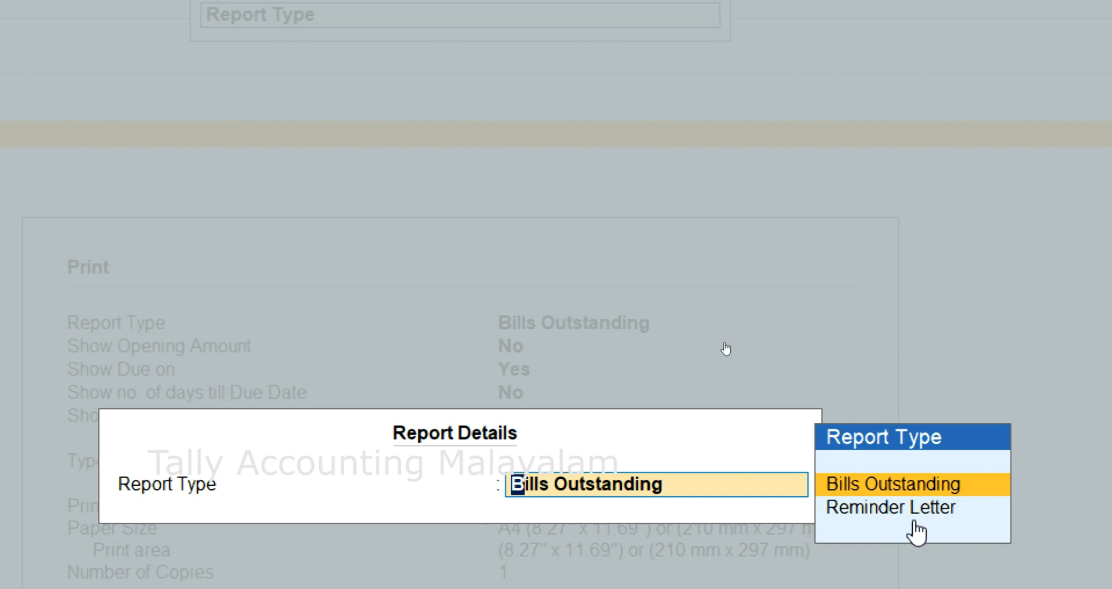
pyautogui.press('Return')
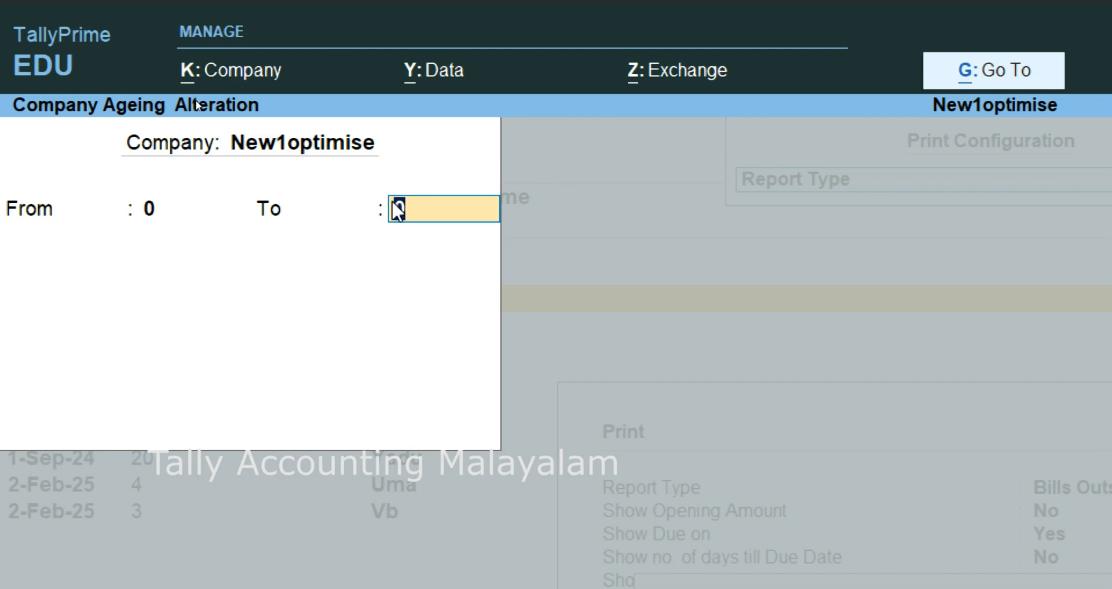
# - Define the company's ageing periods as 0 to 10, 10 to 20, 20 to 30, 30 to 40 and 40 to 0, and accept them
pyautogui.write('10')
pyautogui.press('Return')
pyautogui.write('20')
pyautogui.press('Return')
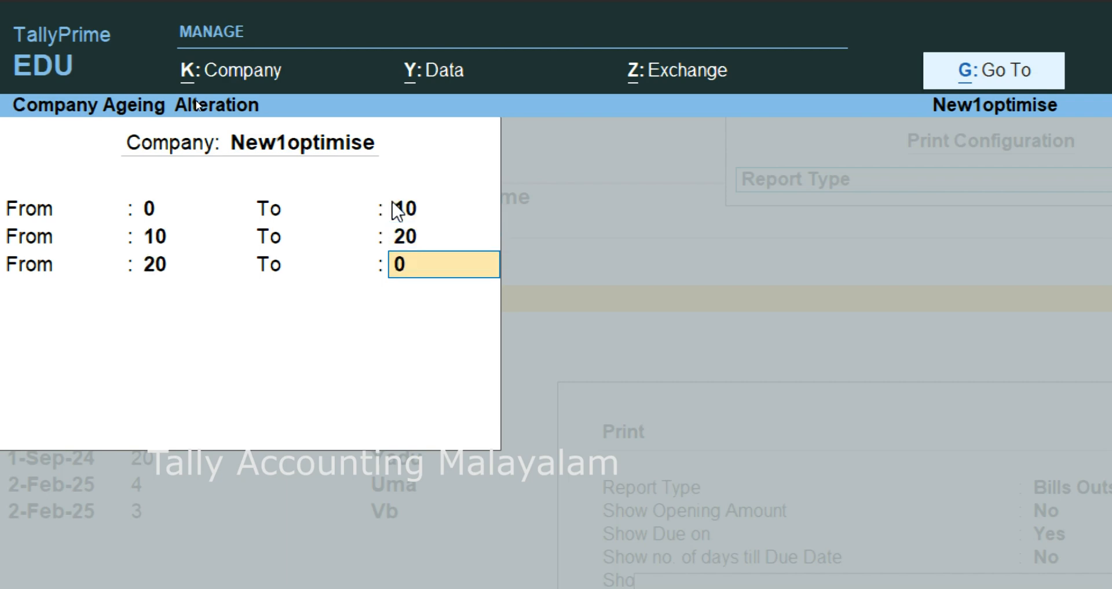
pyautogui.write('30')
pyautogui.press('Return')
pyautogui.write('4')
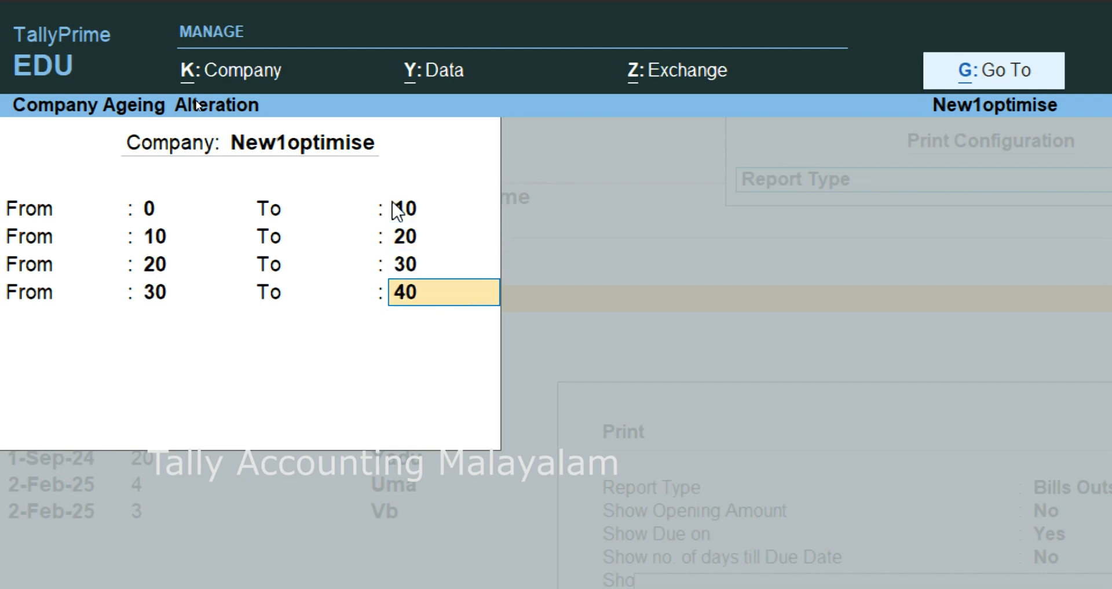
pyautogui.write('0')
pyautogui.press('Return')
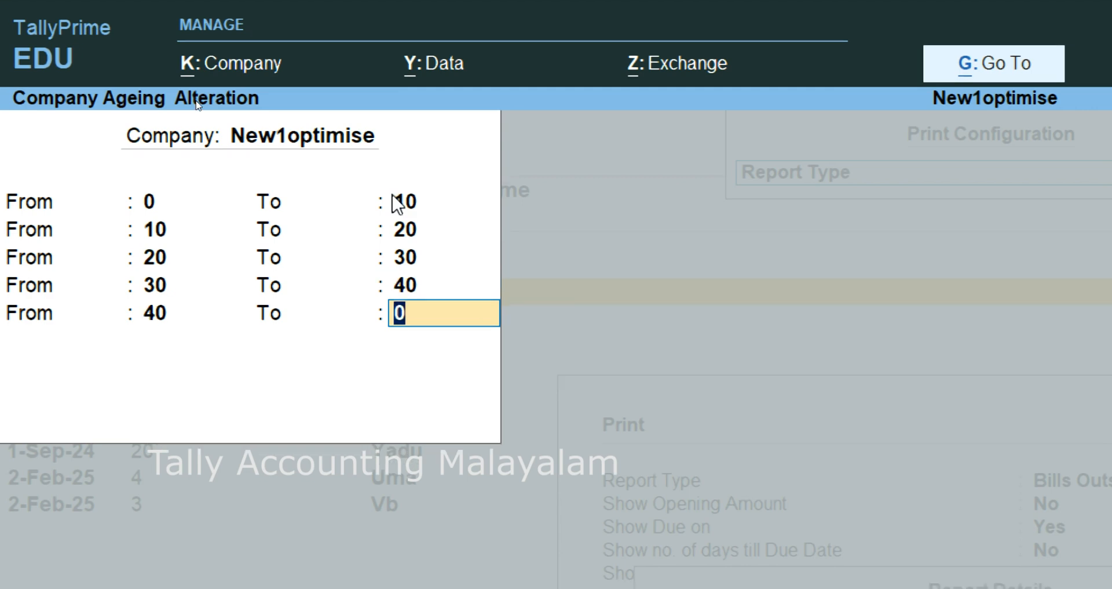
pyautogui.press('Return')
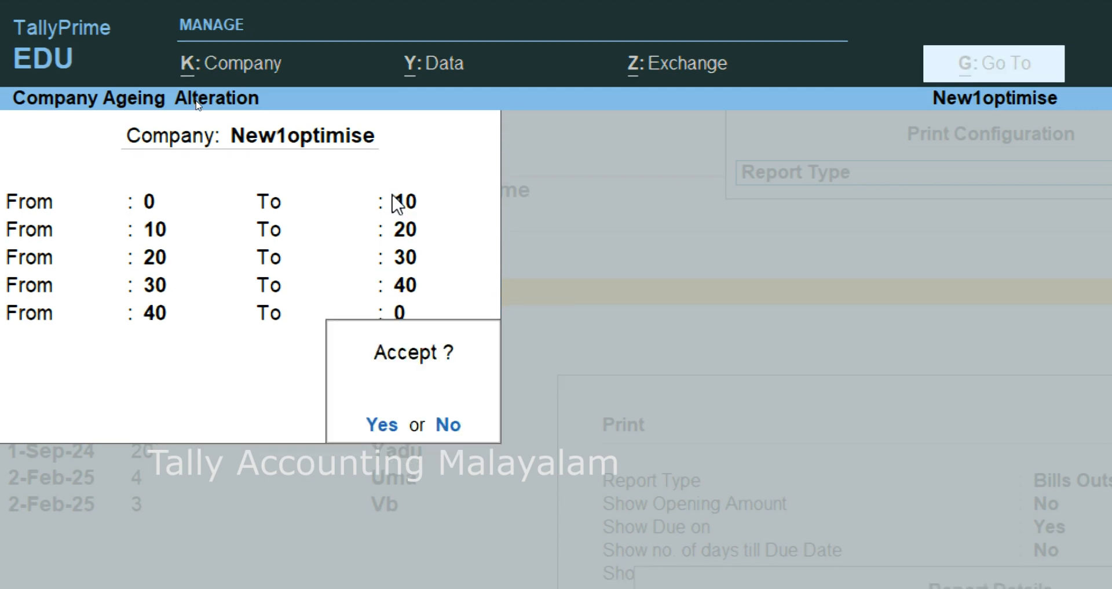
pyautogui.press('Return')
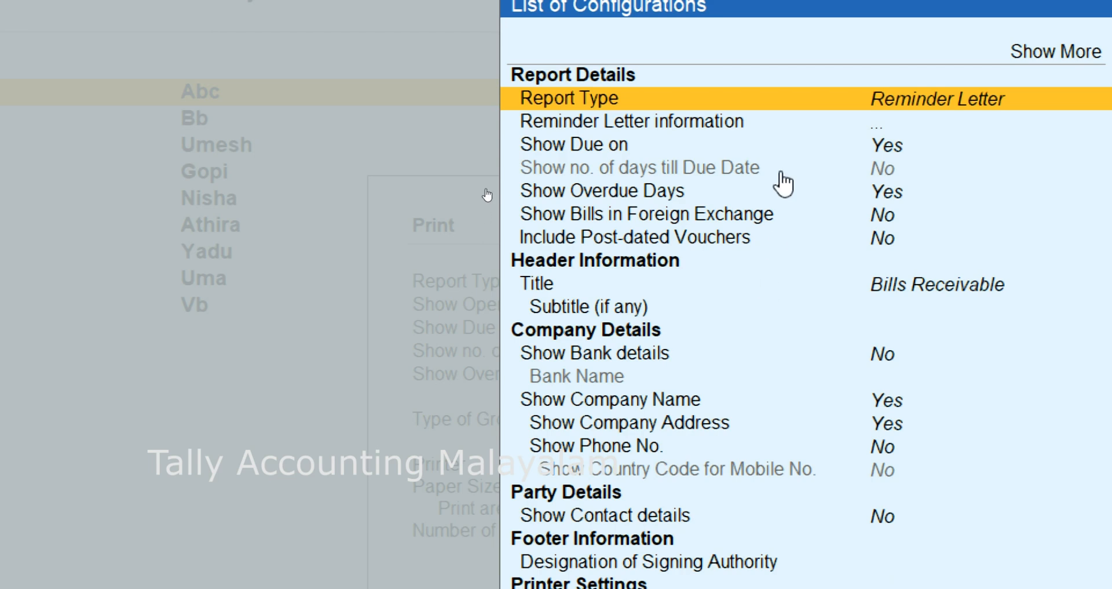
# - Close the print configuration, preview the reminder letters, and return to the overdue bills report
pyautogui.press('Escape')
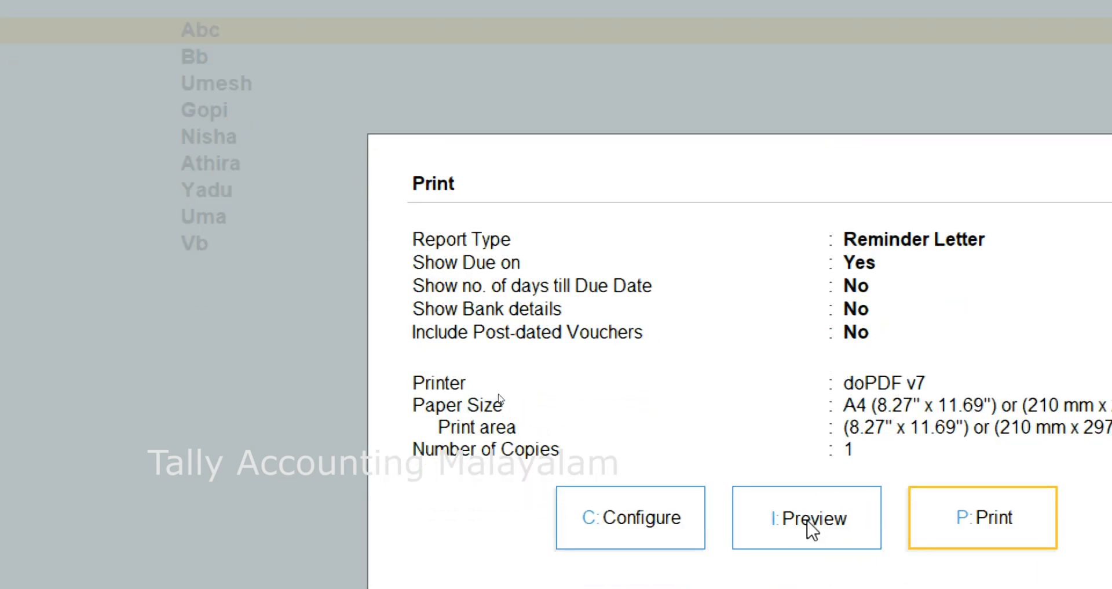
pyautogui.click(807, 520)
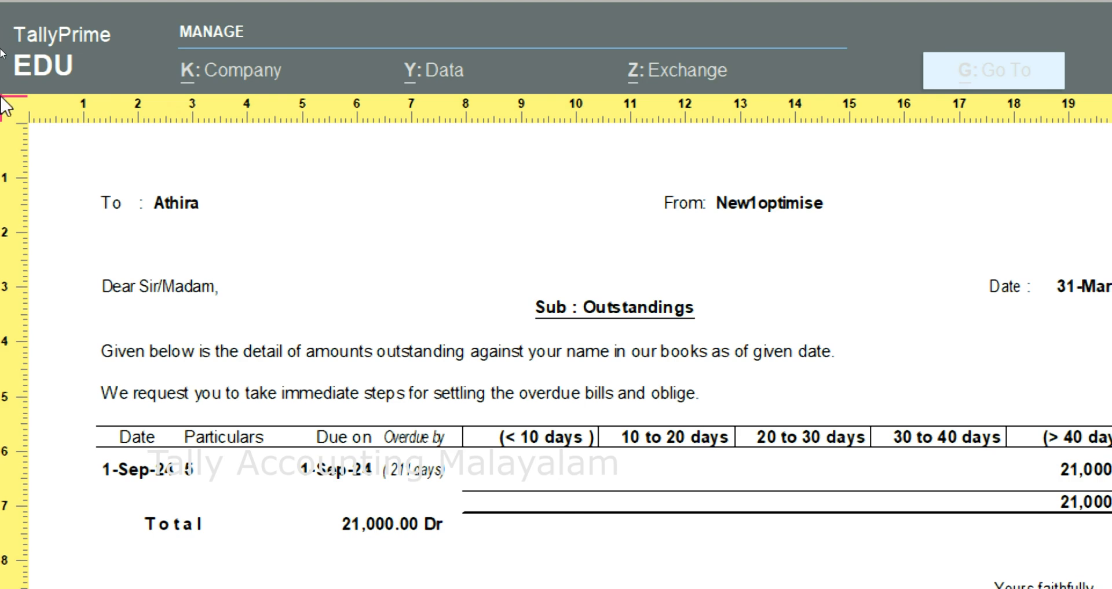
pyautogui.press('Escape')
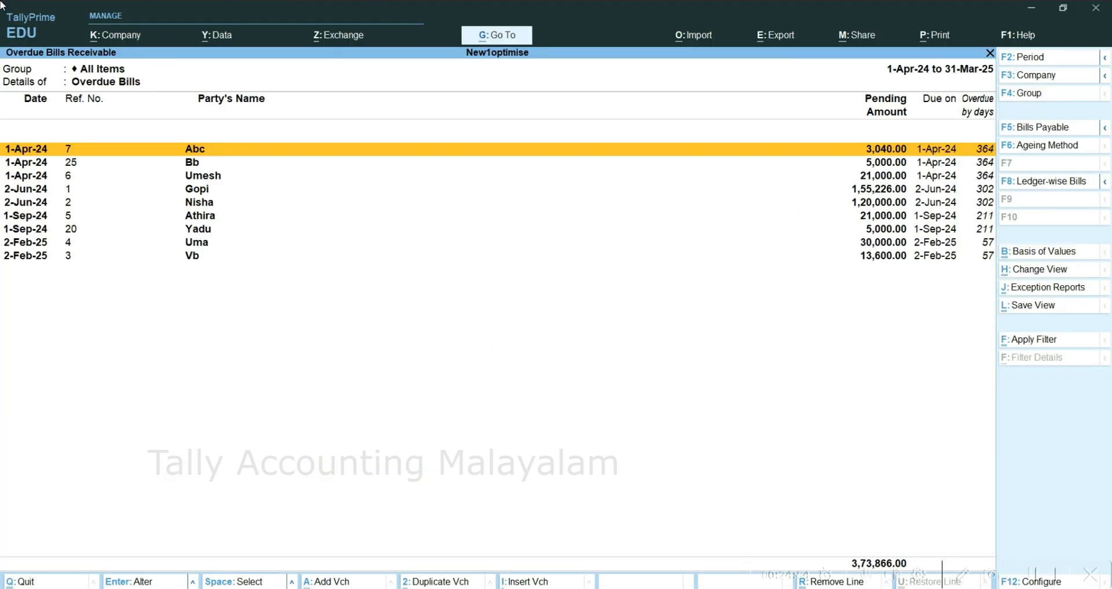